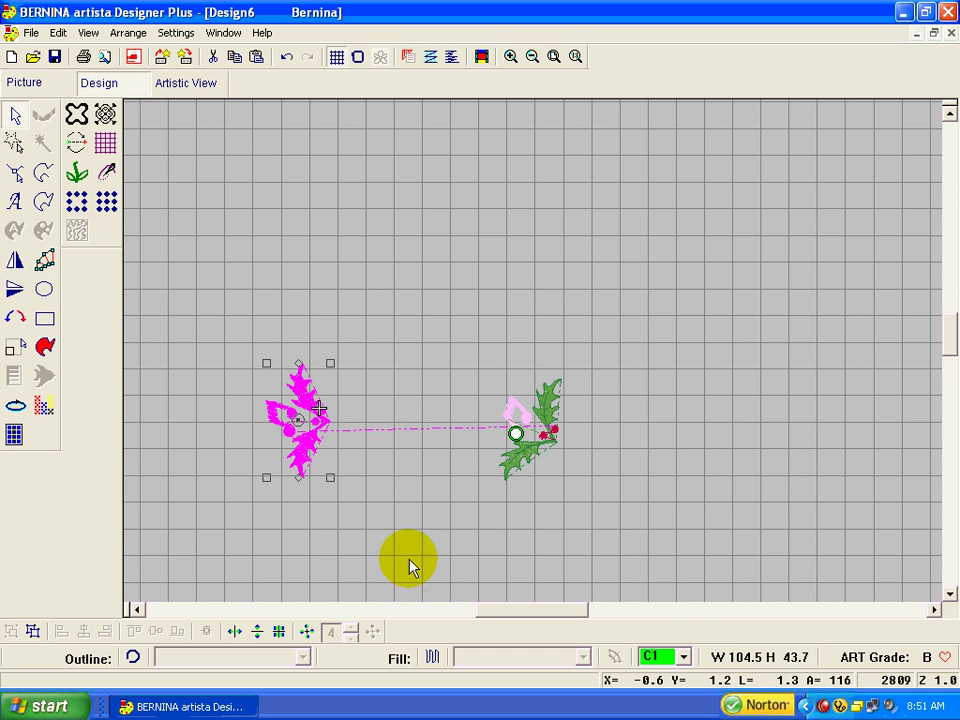
Mirror-merge the left holly sprig vertically so a copy sits directly above it.
click(258, 632)
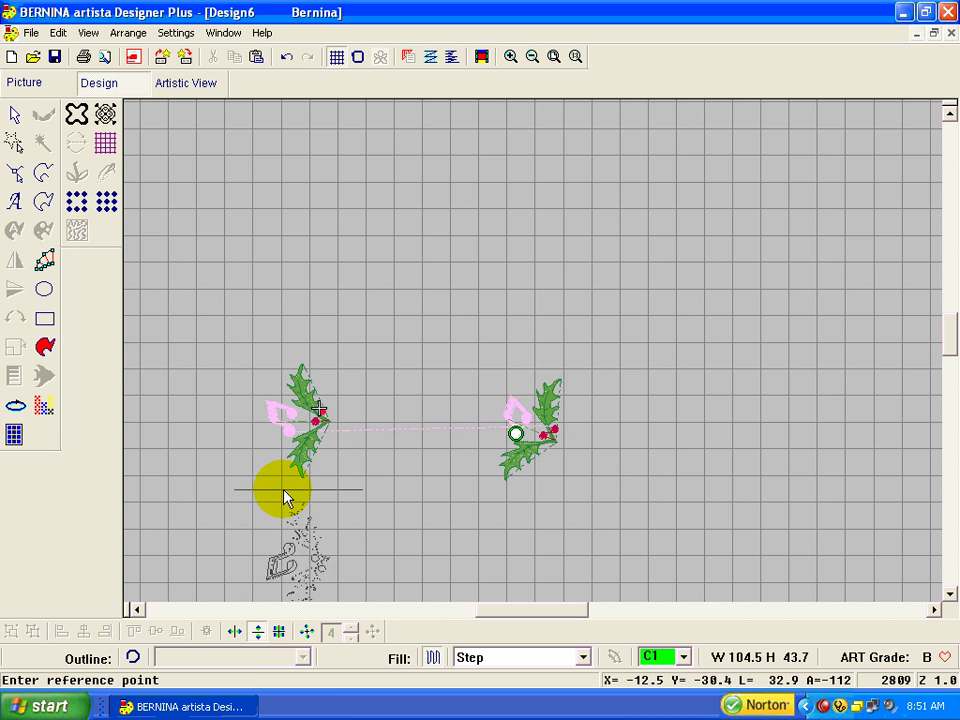
click(348, 366)
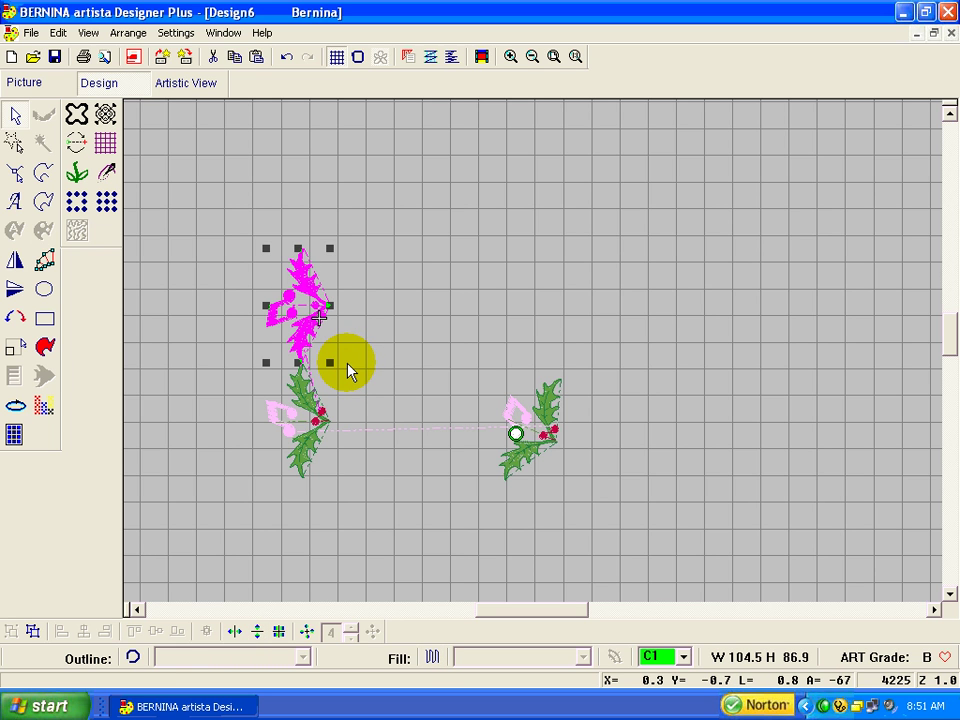
click(406, 440)
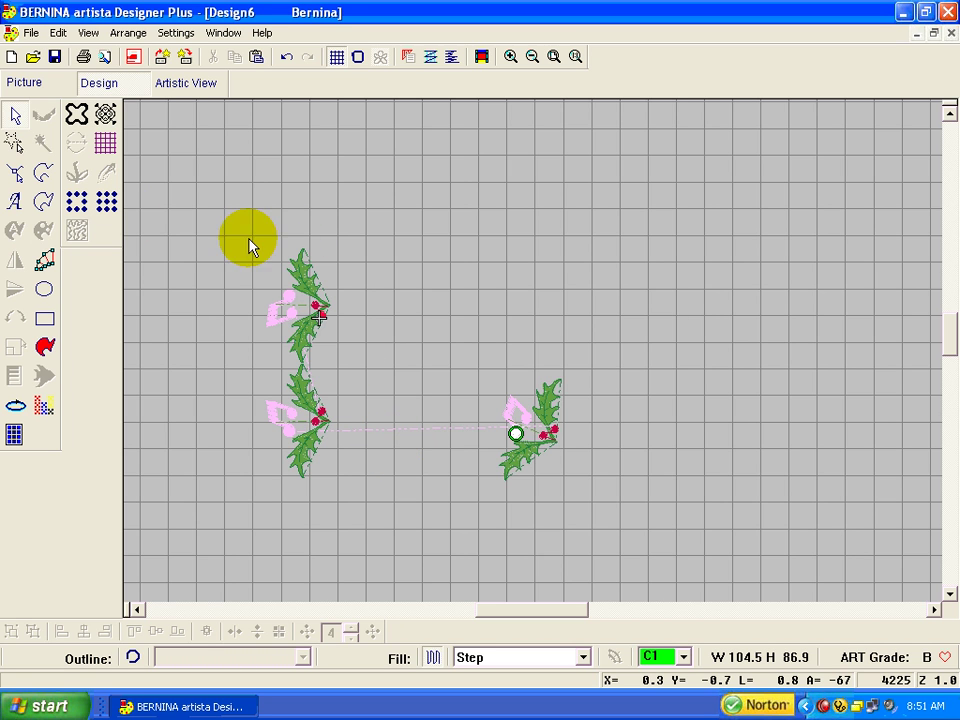
Mirror-merge the two stacked left hollies vertically downward to make a four-sprig column.
drag(232, 242, 366, 490)
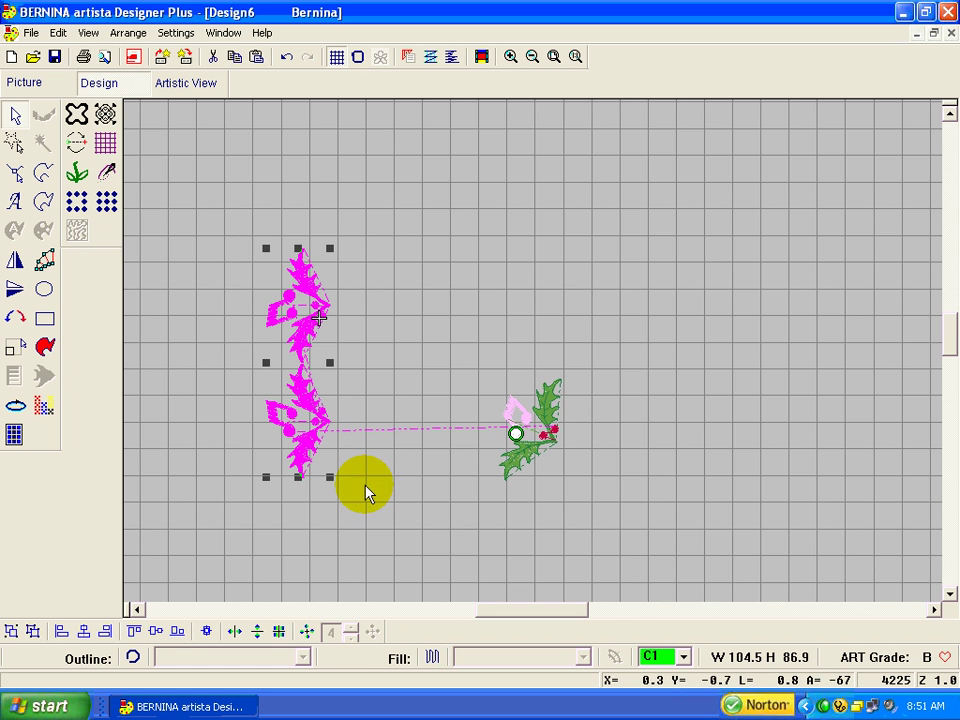
click(255, 632)
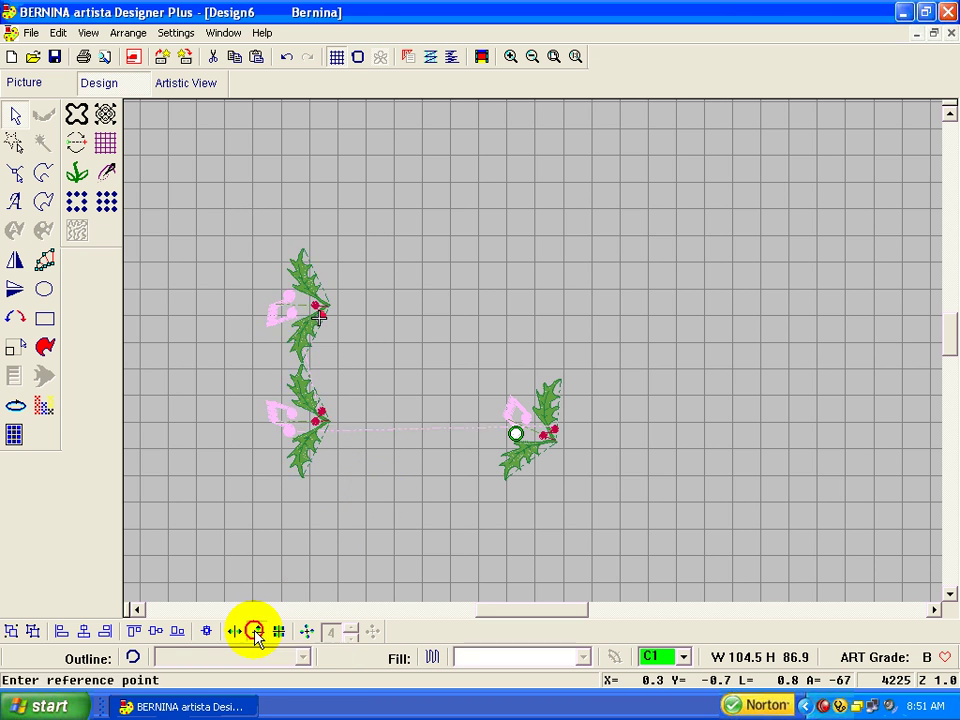
click(311, 478)
drag(943, 343, 947, 358)
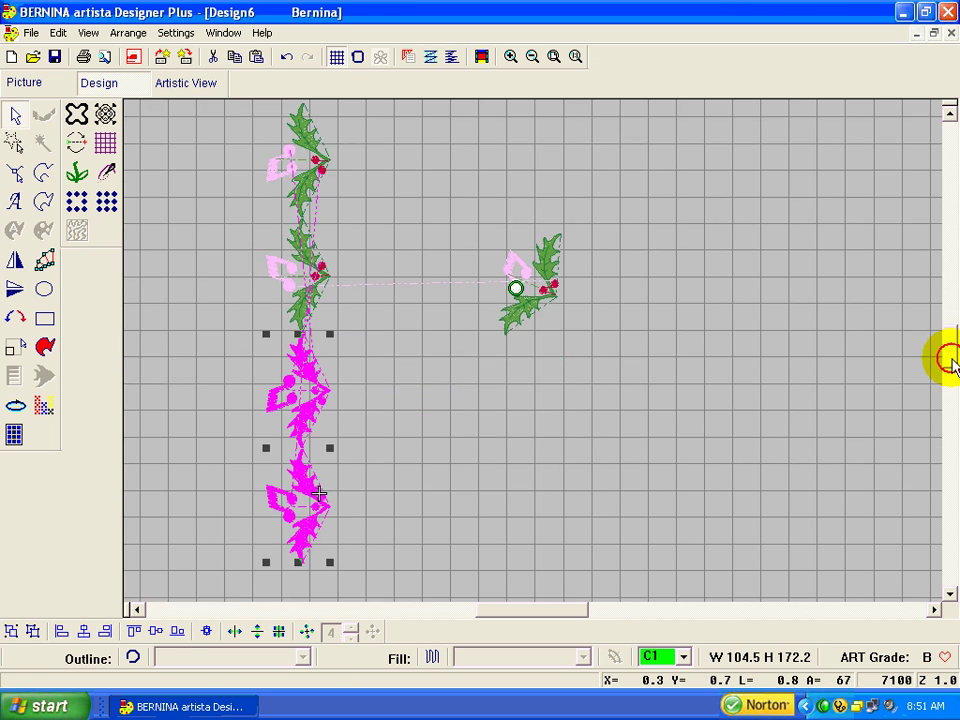
click(730, 503)
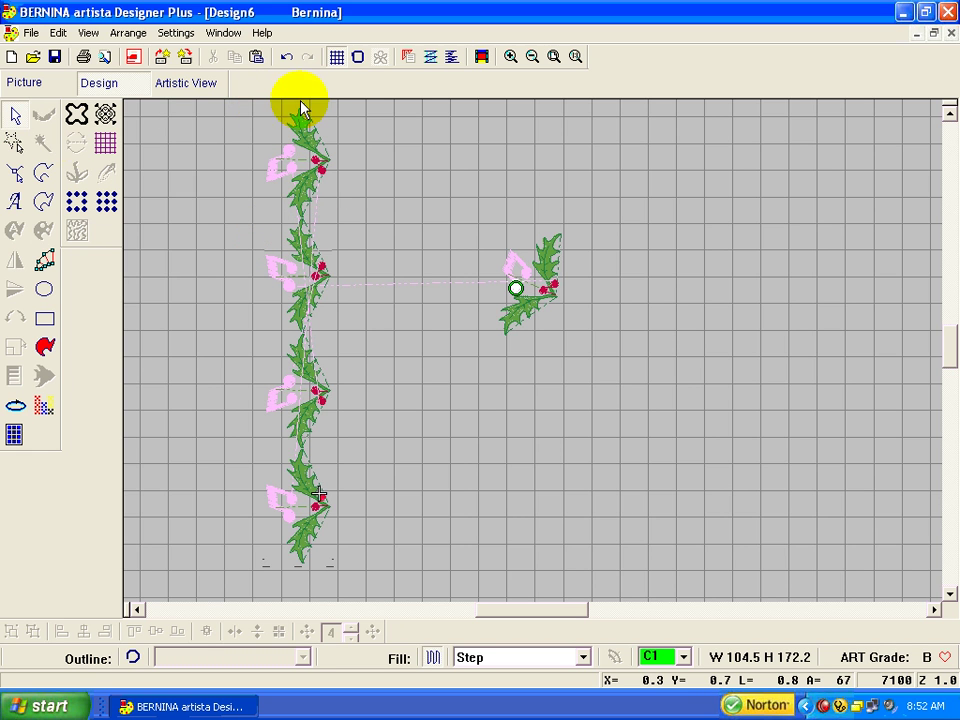
Marquee-select all four holly sprigs in the left column.
drag(277, 110, 361, 585)
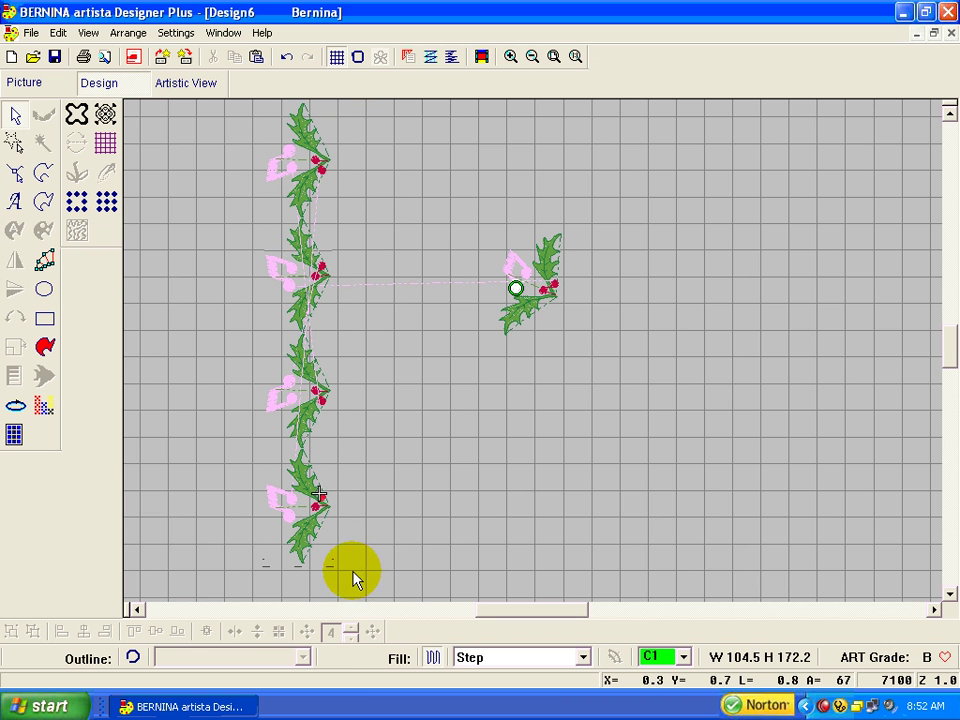
click(336, 533)
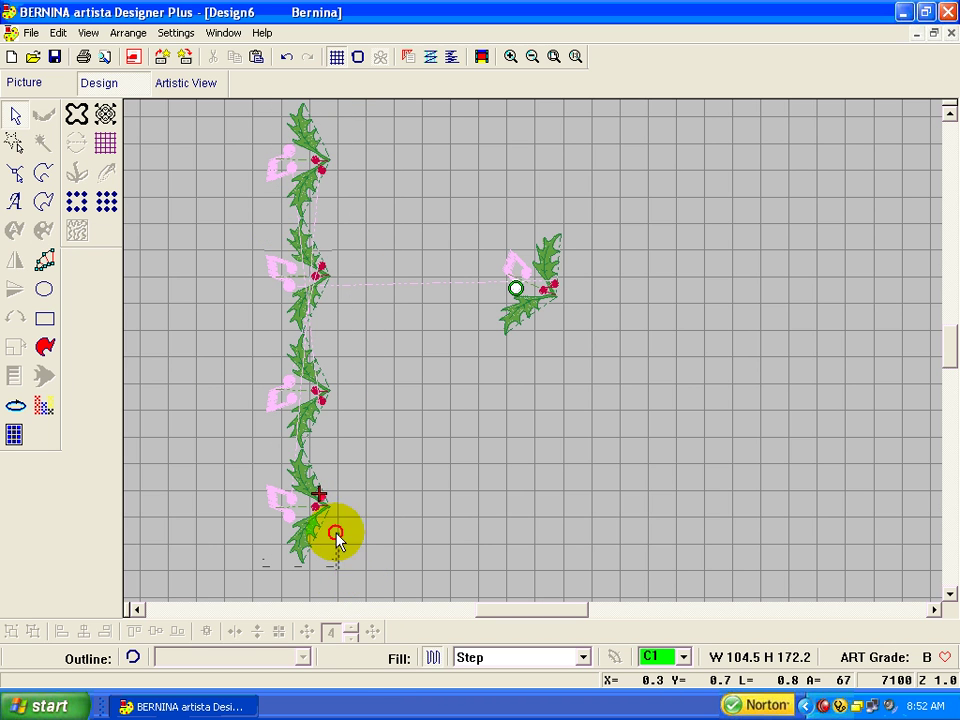
drag(336, 536, 246, 101)
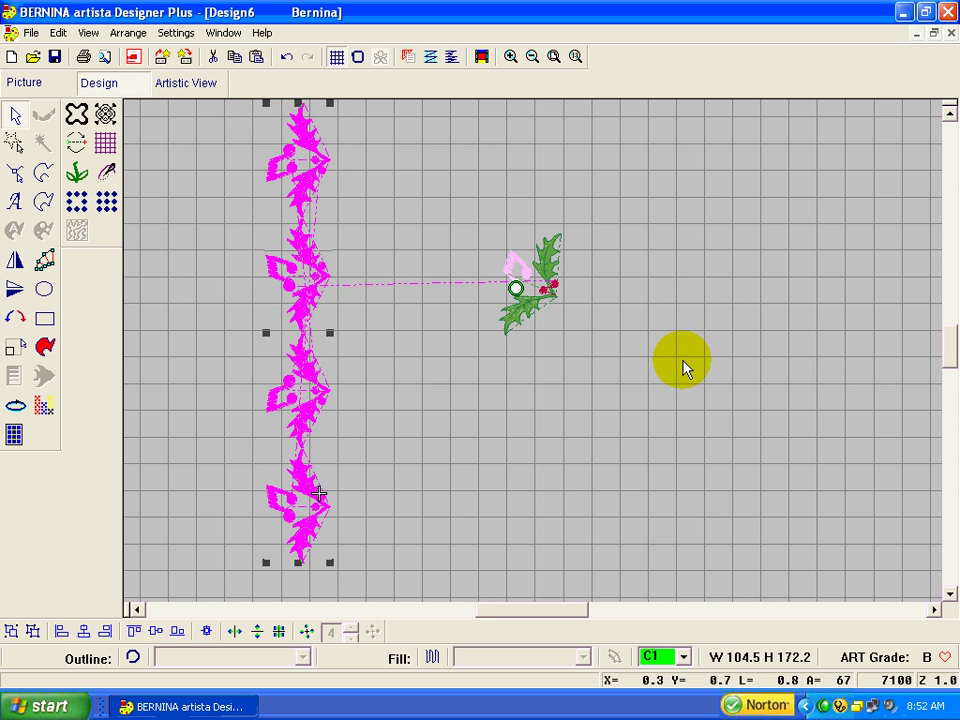
Mirror-merge the four-sprig column horizontally about the centre axis to form the right column.
click(238, 634)
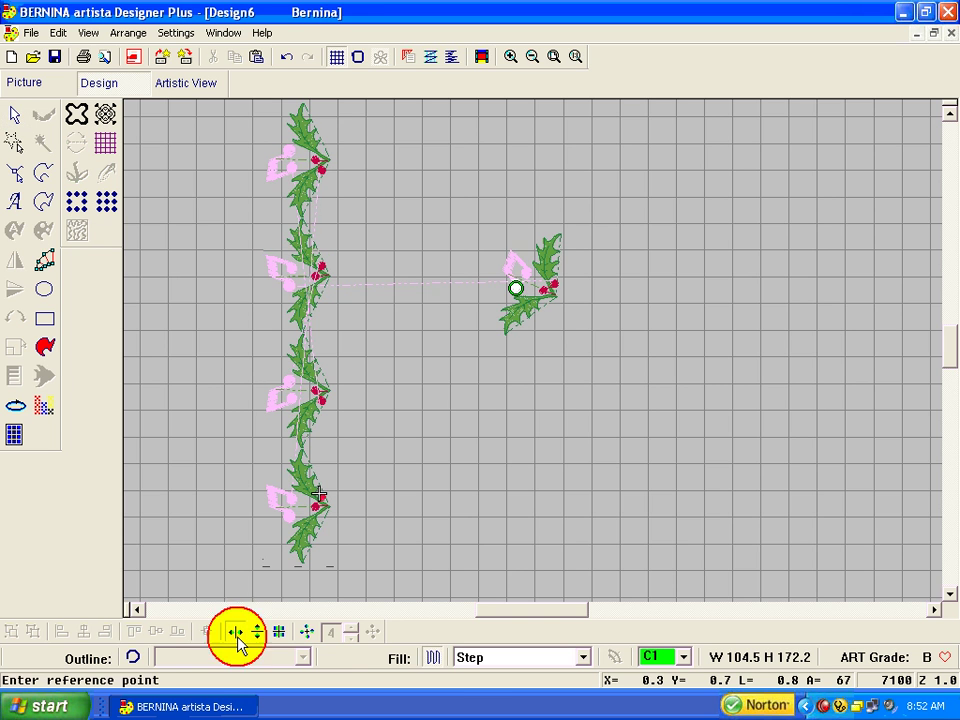
click(516, 578)
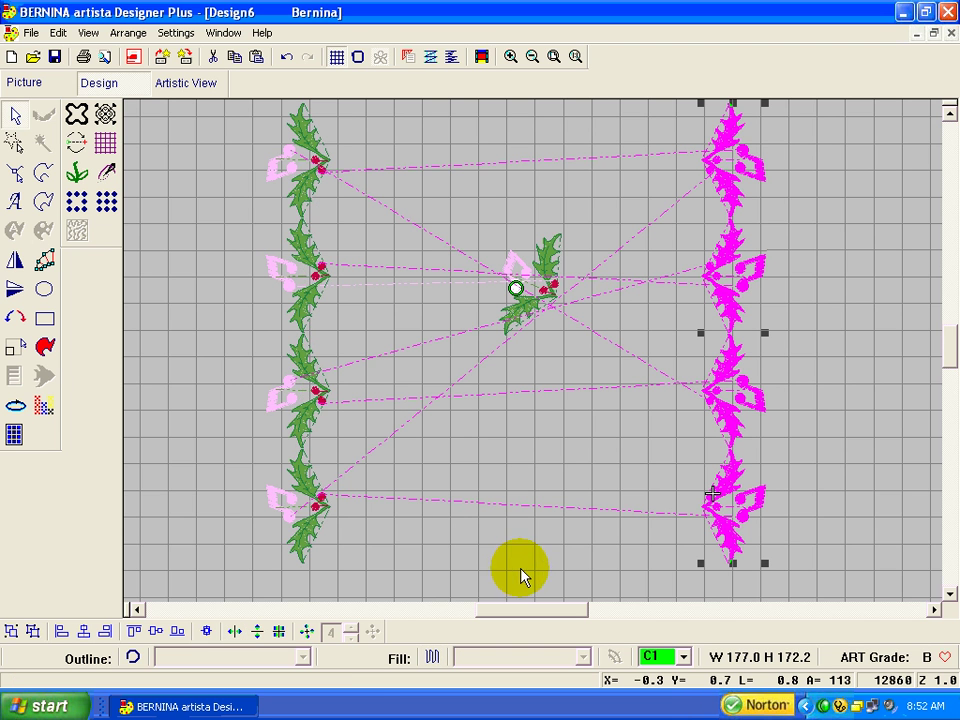
click(949, 114)
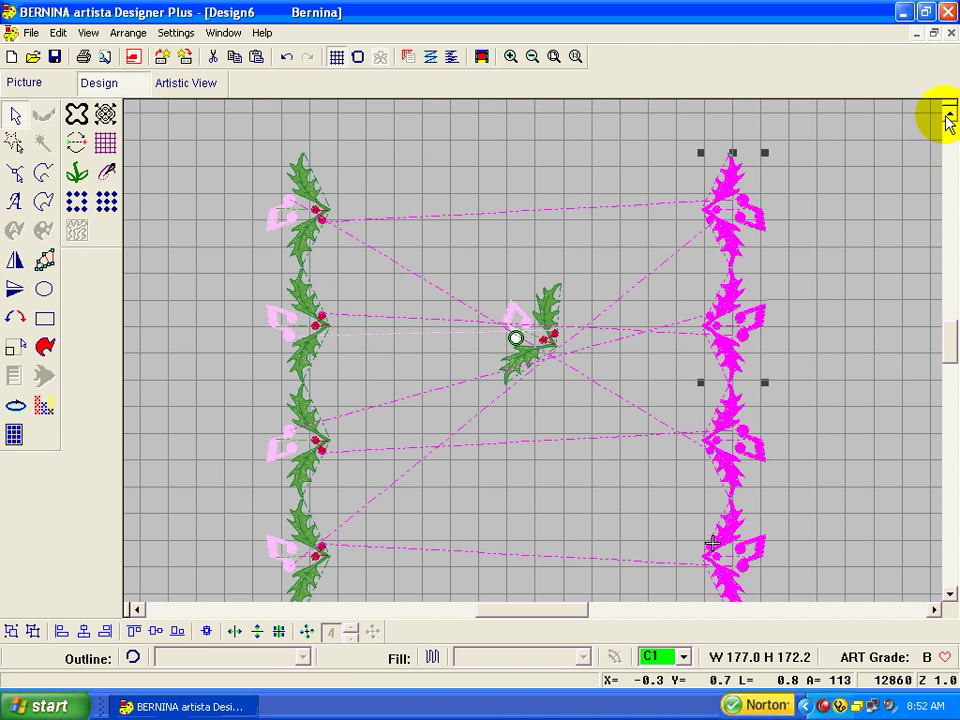
click(949, 114)
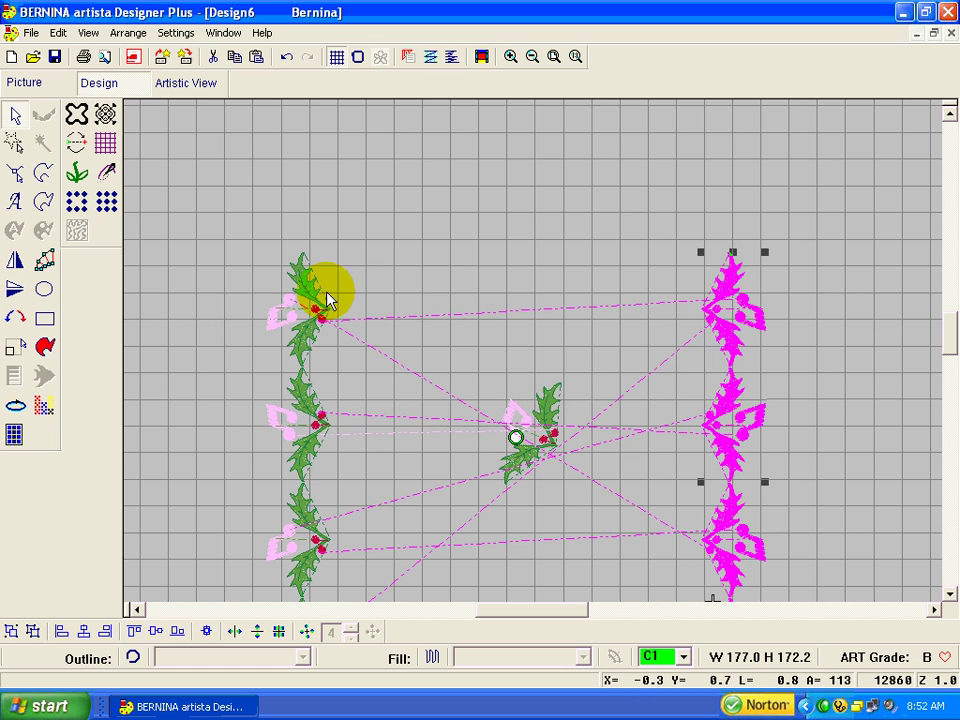
Duplicate the central holly sprig, move the copy to the top, and rotate it horizontal.
click(551, 427)
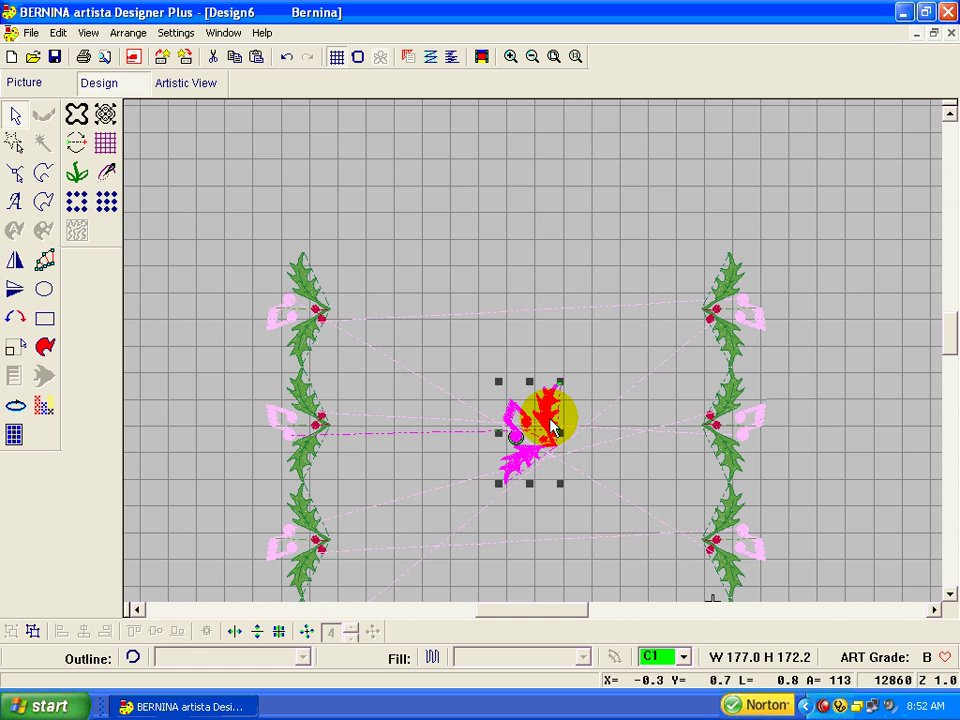
key(ctrl+v)
drag(551, 427, 552, 211)
click(499, 214)
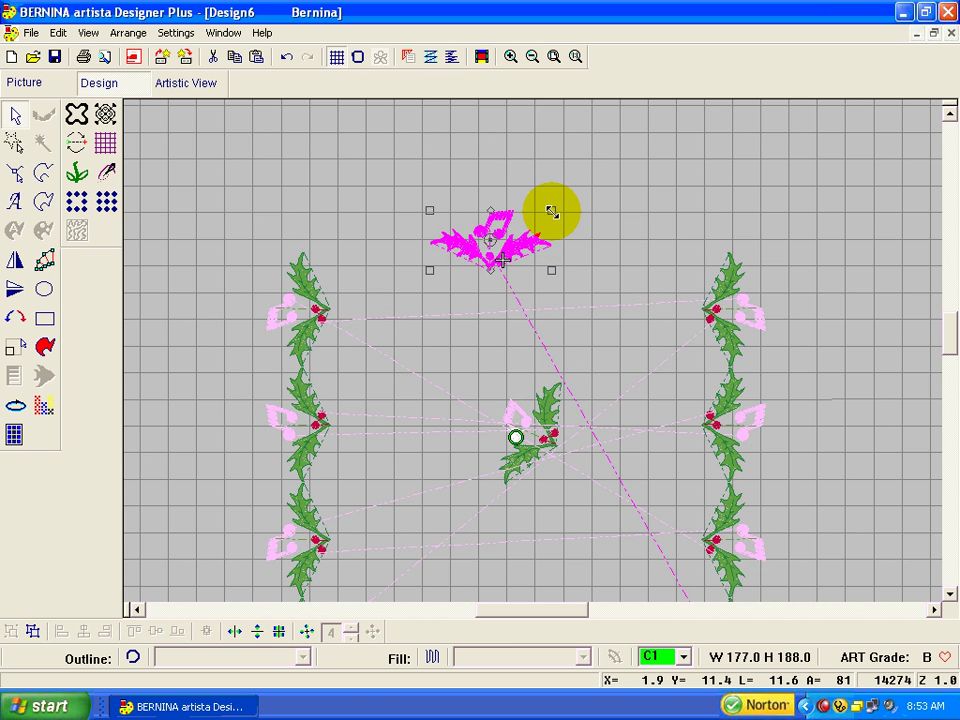
Mirror-merge the top holly horizontally to add a copy on its left.
click(629, 208)
click(512, 246)
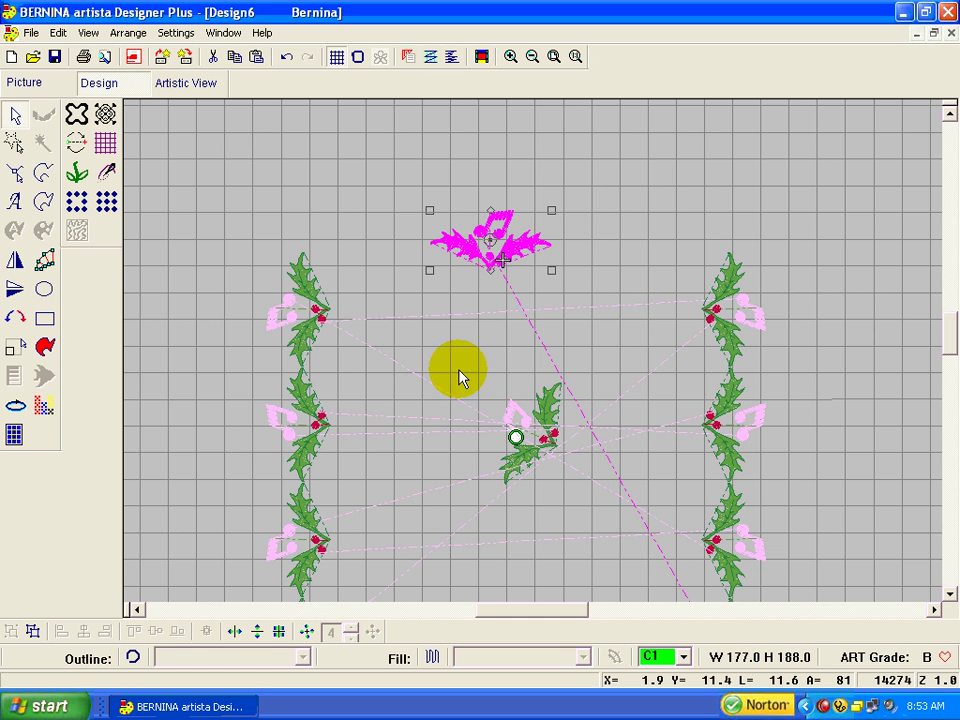
click(235, 630)
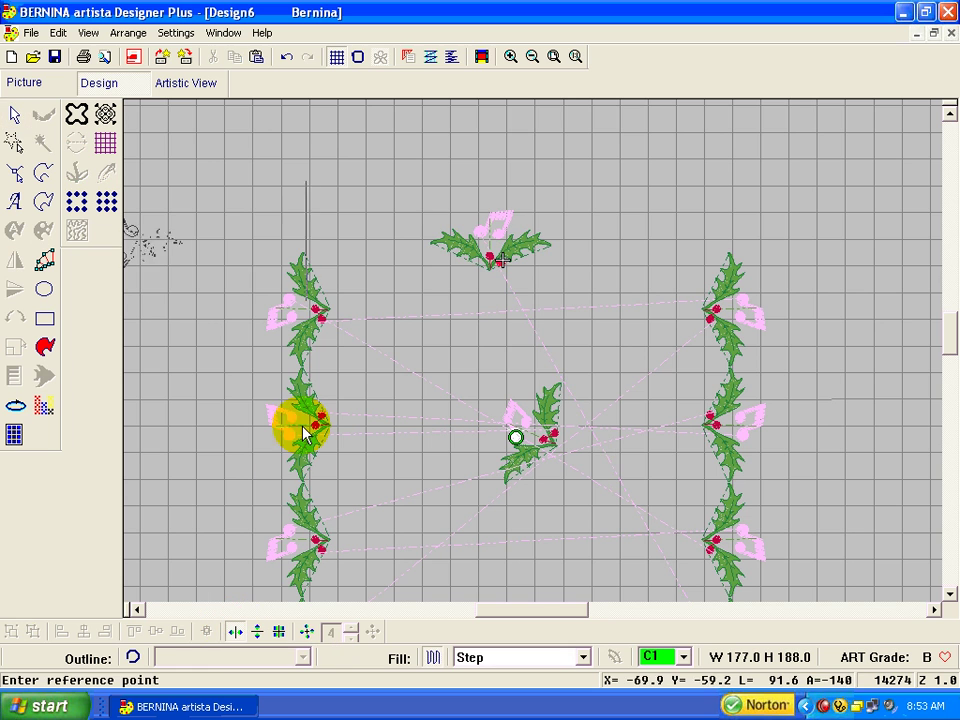
click(432, 381)
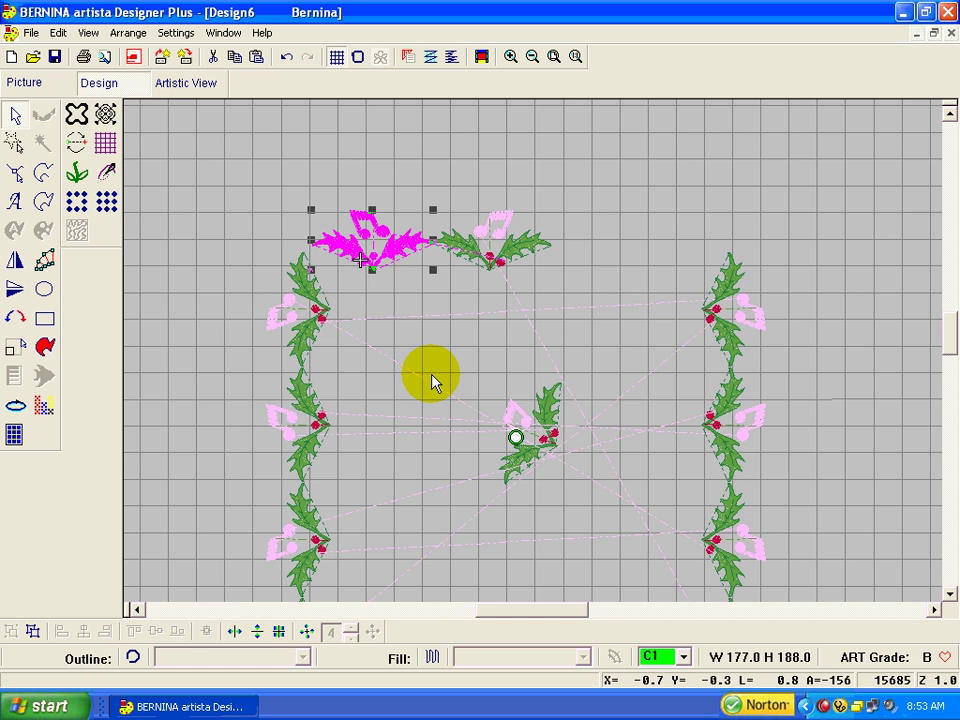
Mirror-merge the top holly again to add a copy on its right, then select the right column.
click(512, 258)
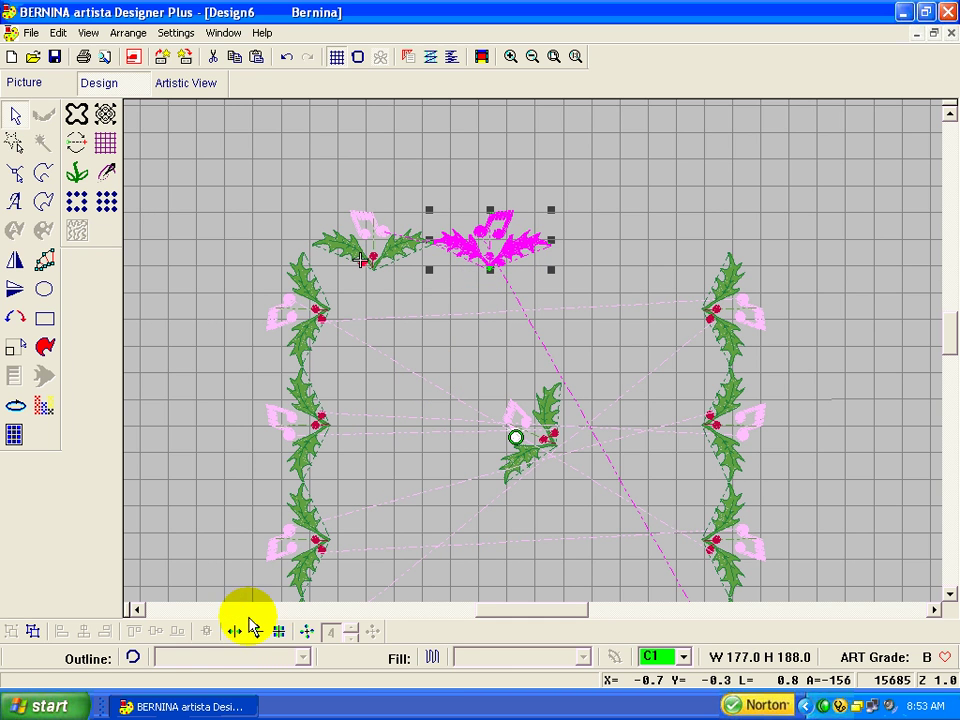
click(243, 632)
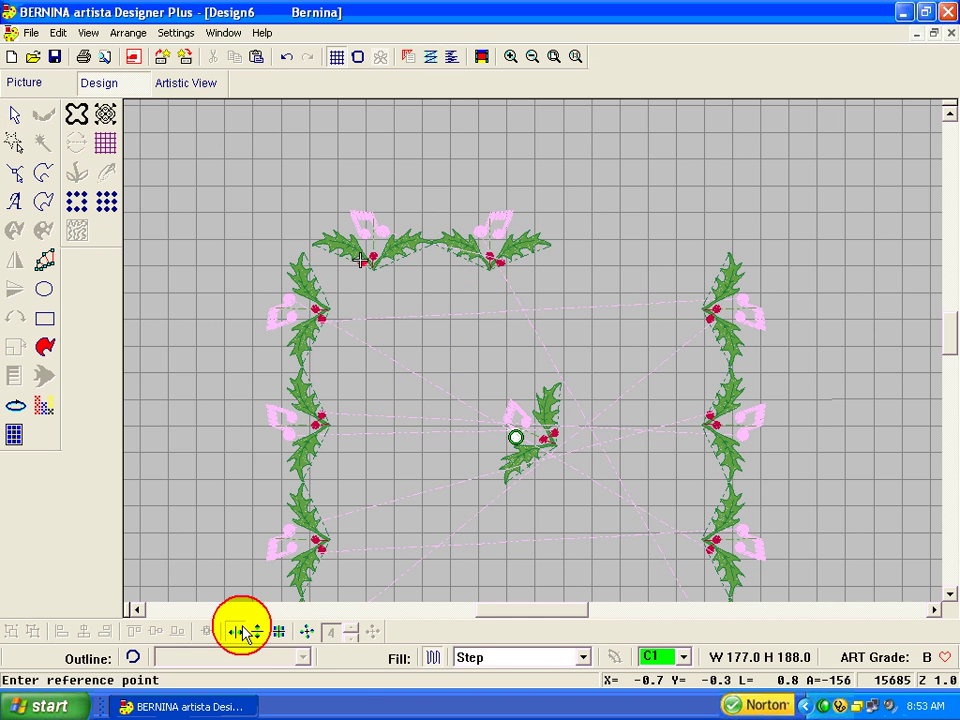
click(550, 320)
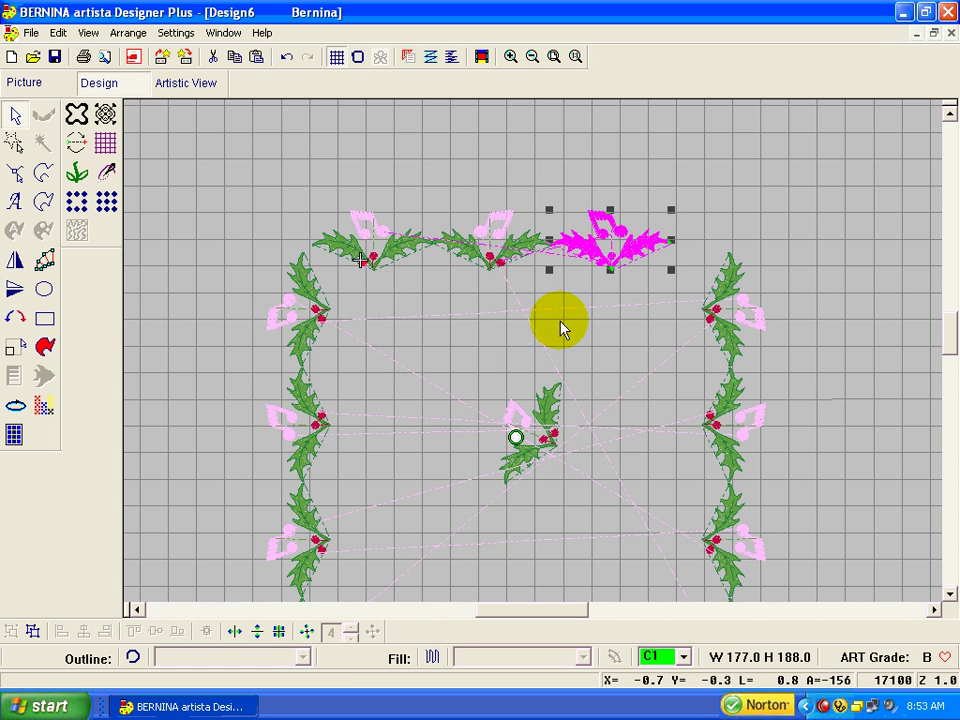
click(834, 251)
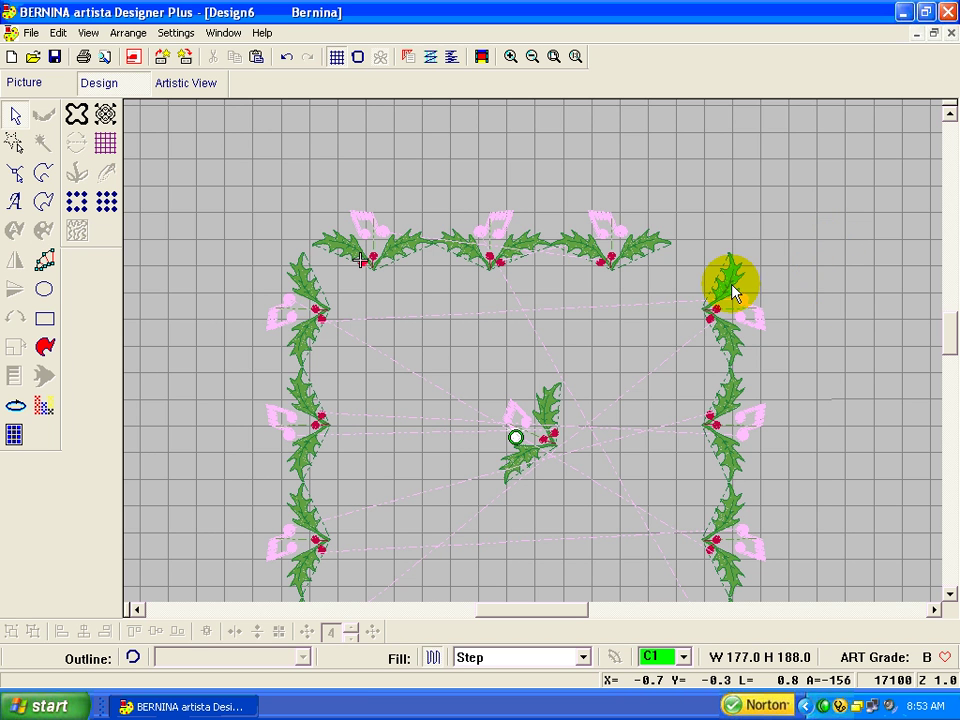
drag(945, 327, 952, 352)
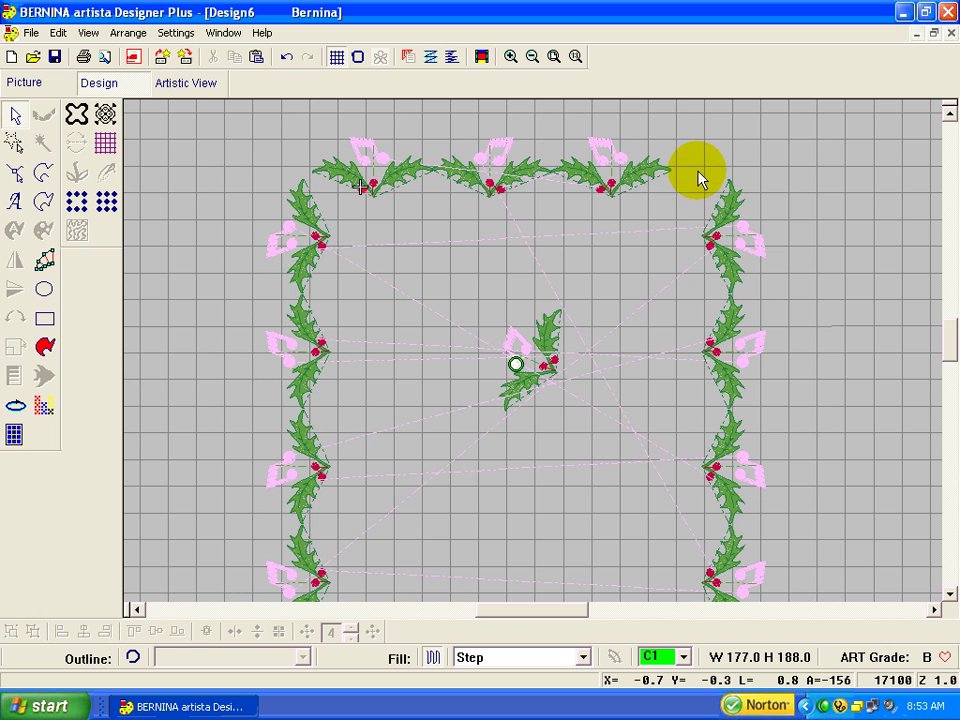
drag(698, 175, 830, 624)
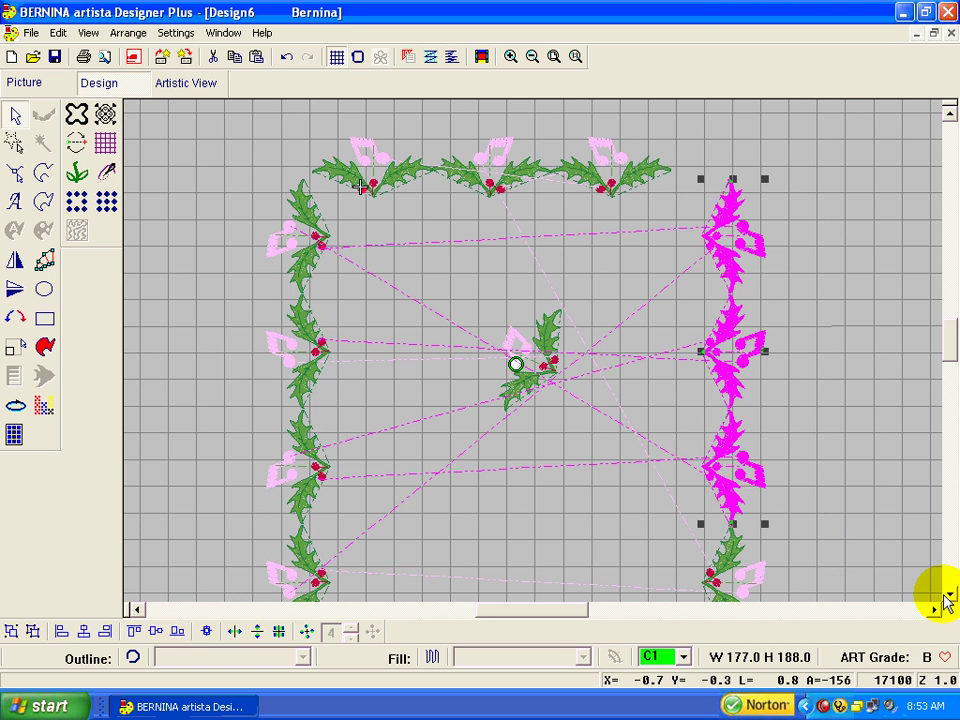
Select the right holly column and drag it farther right, widening the design to 163.1.
click(531, 57)
click(619, 262)
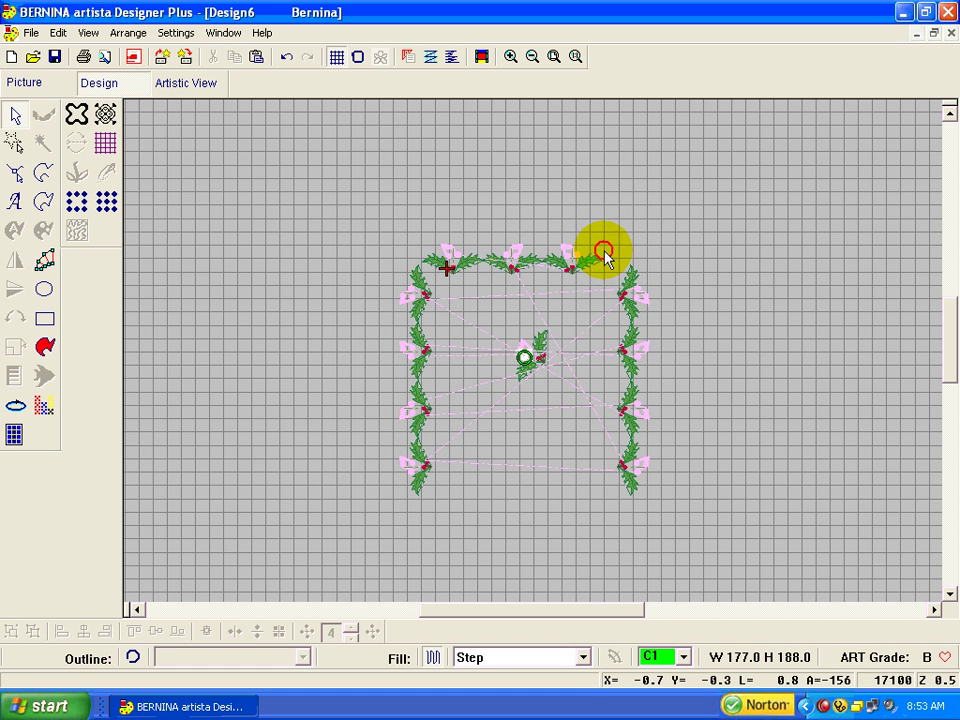
drag(605, 258, 695, 508)
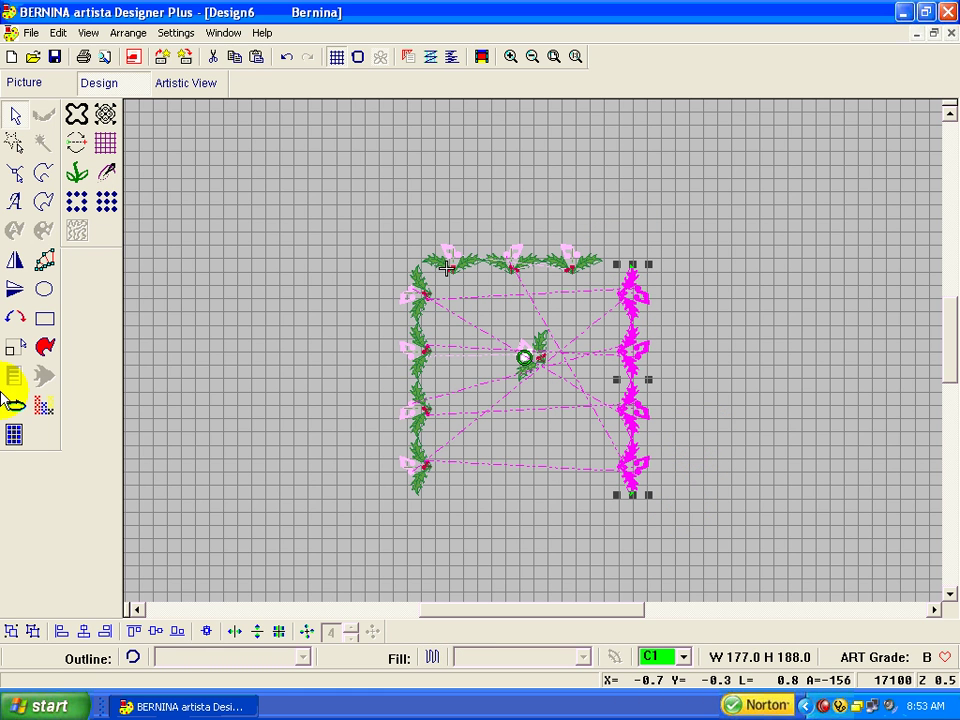
click(6, 624)
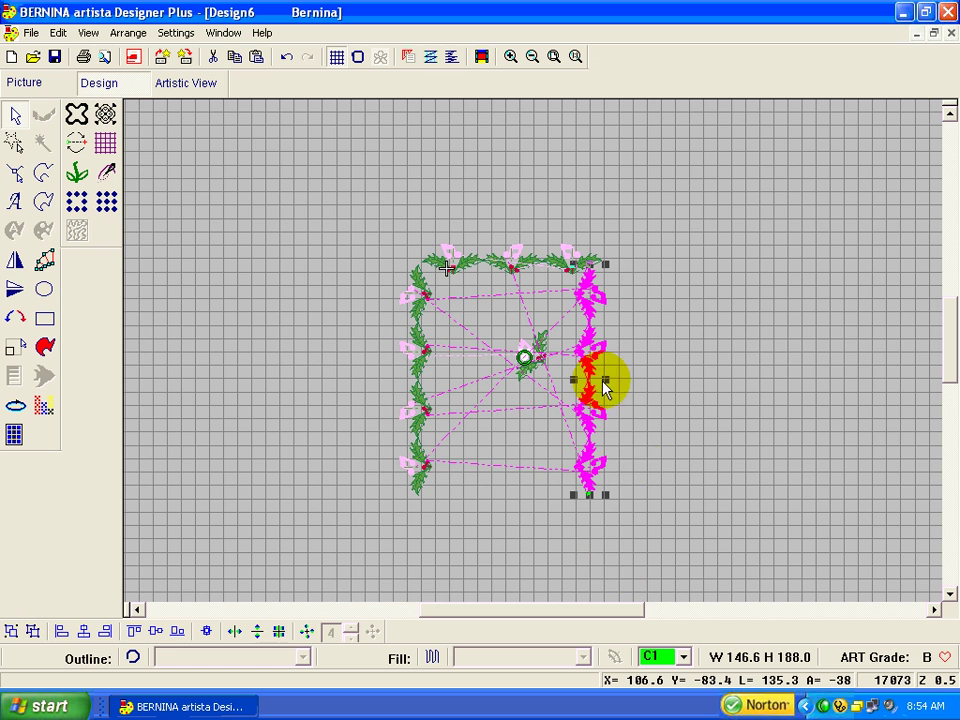
drag(587, 354, 613, 370)
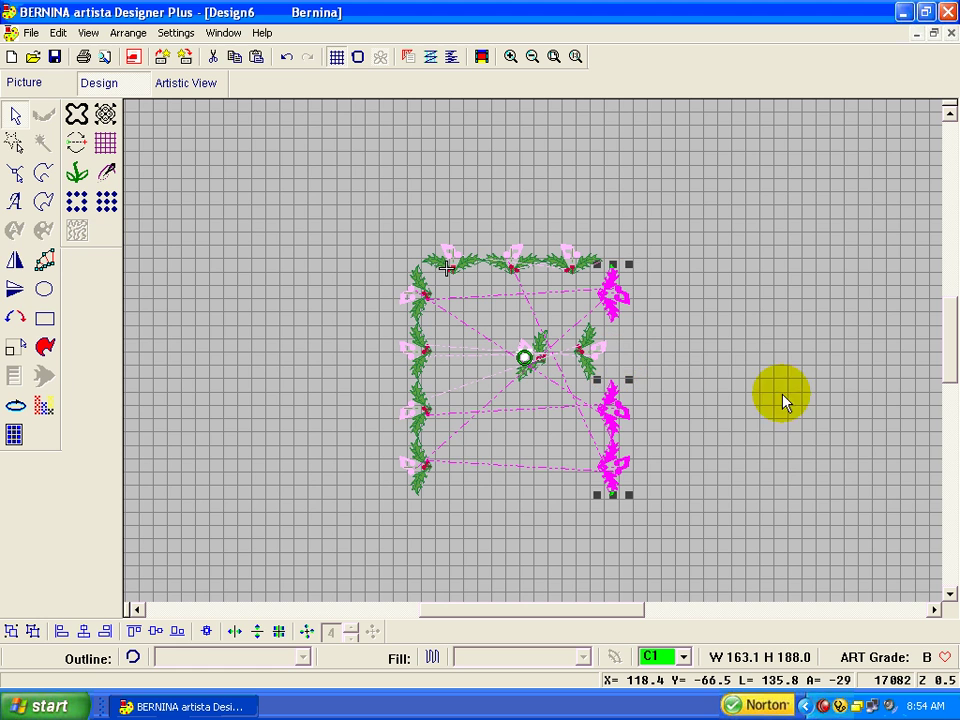
Undo the move and group the four right-column holly sprigs together.
click(782, 449)
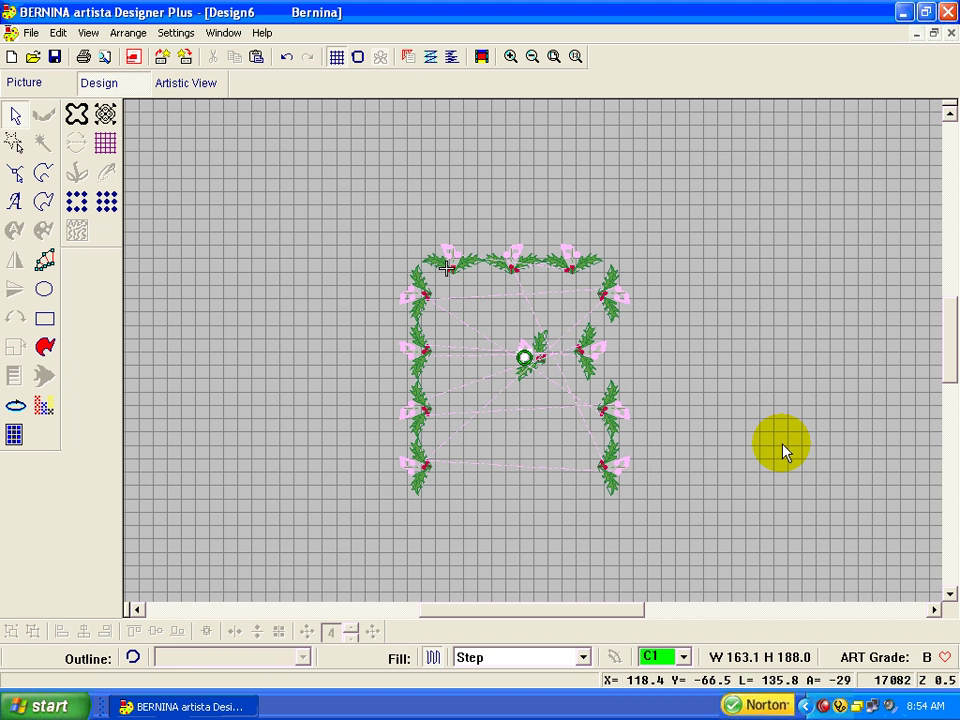
click(285, 60)
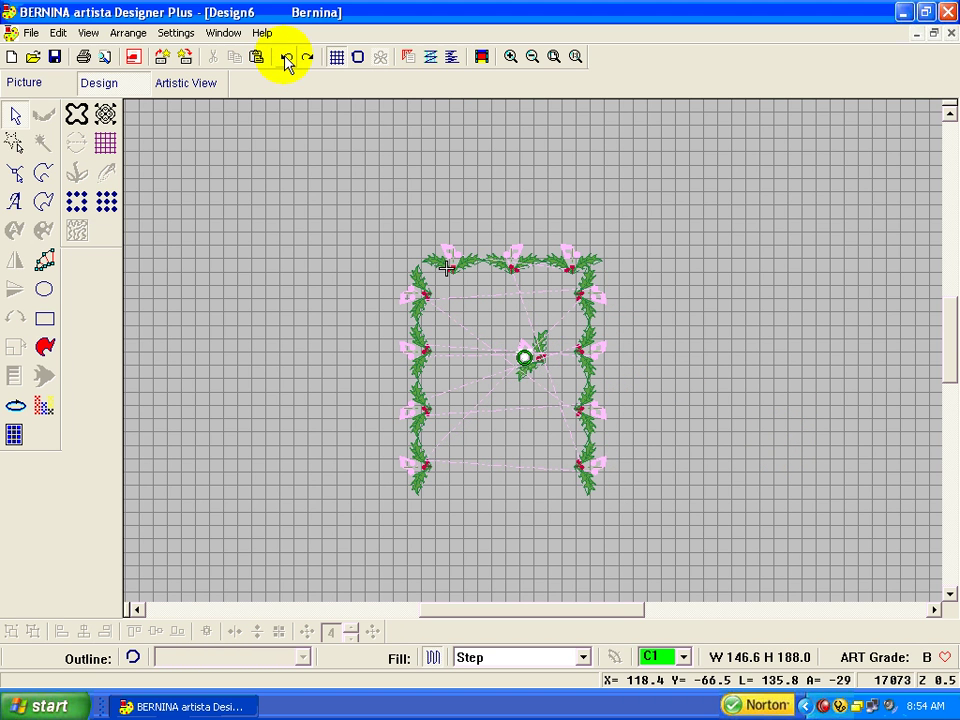
click(588, 300)
ctrl+click(590, 350)
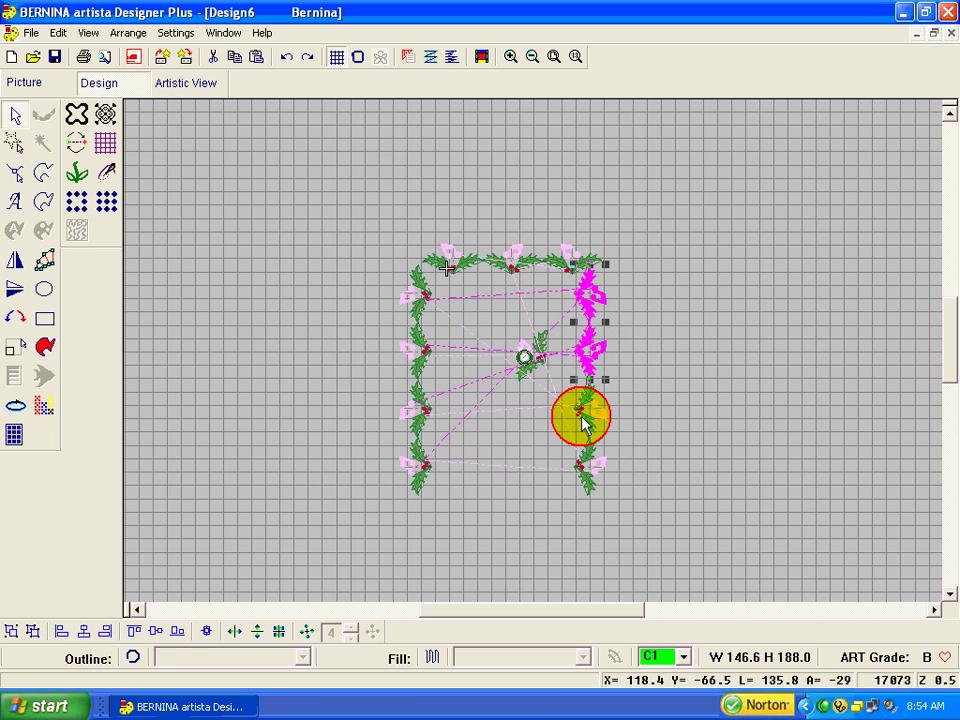
ctrl+click(583, 425)
ctrl+click(583, 470)
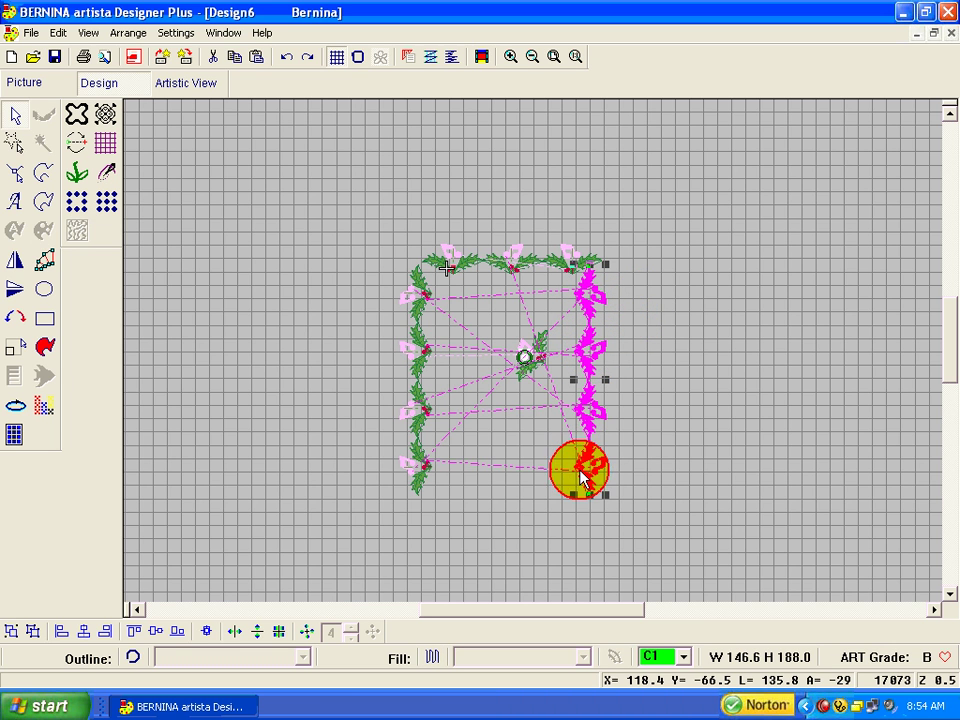
click(12, 632)
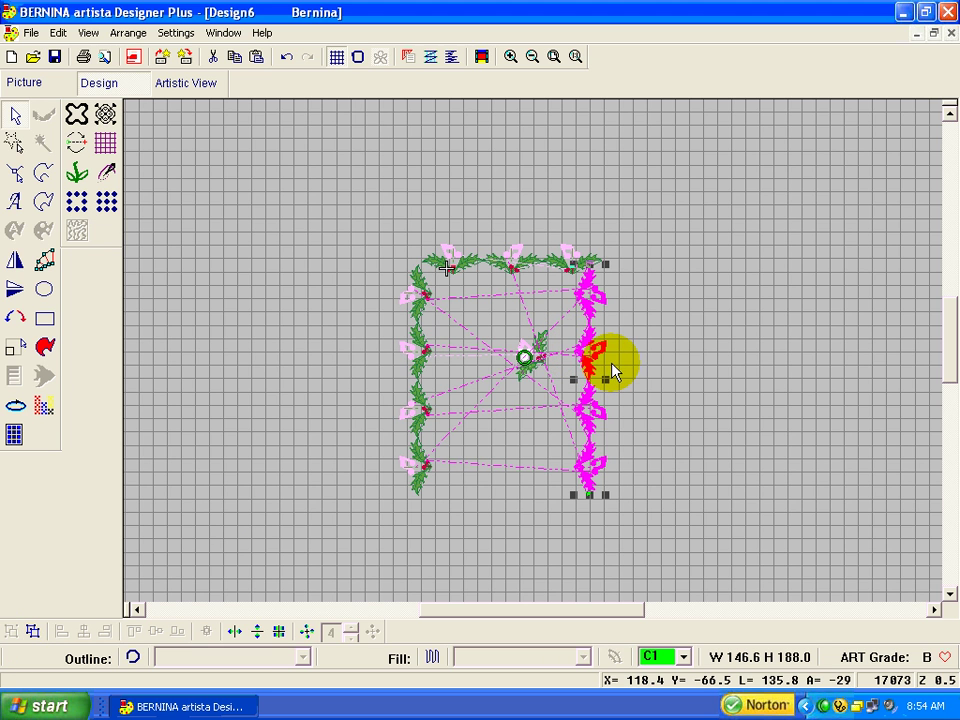
Drag the grouped right column farther right so the design is 163.2 wide.
drag(612, 372, 611, 363)
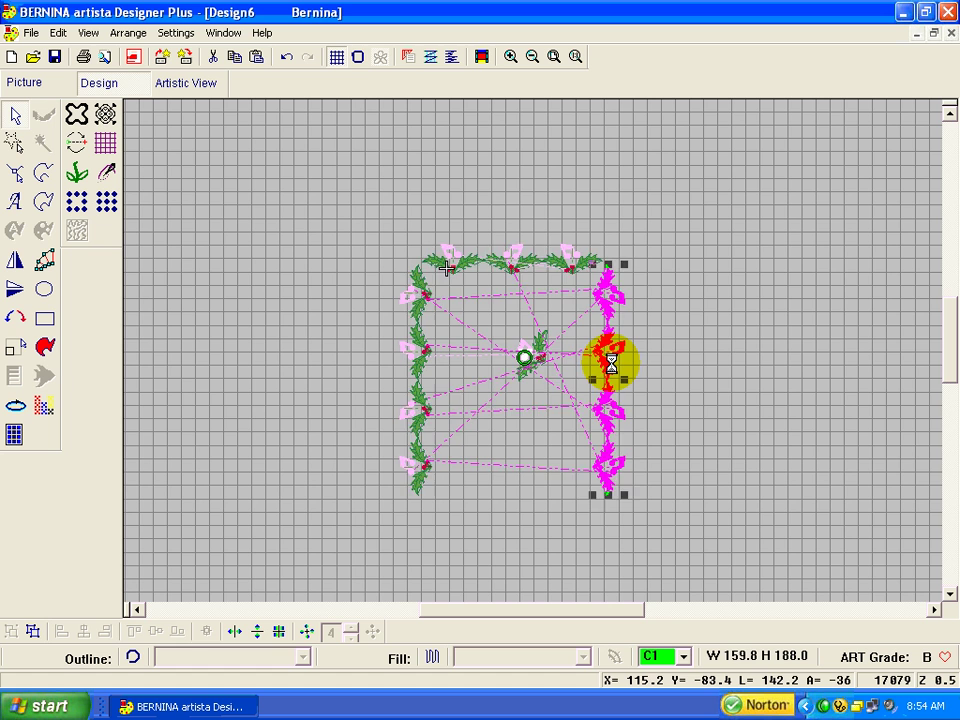
drag(611, 364, 617, 369)
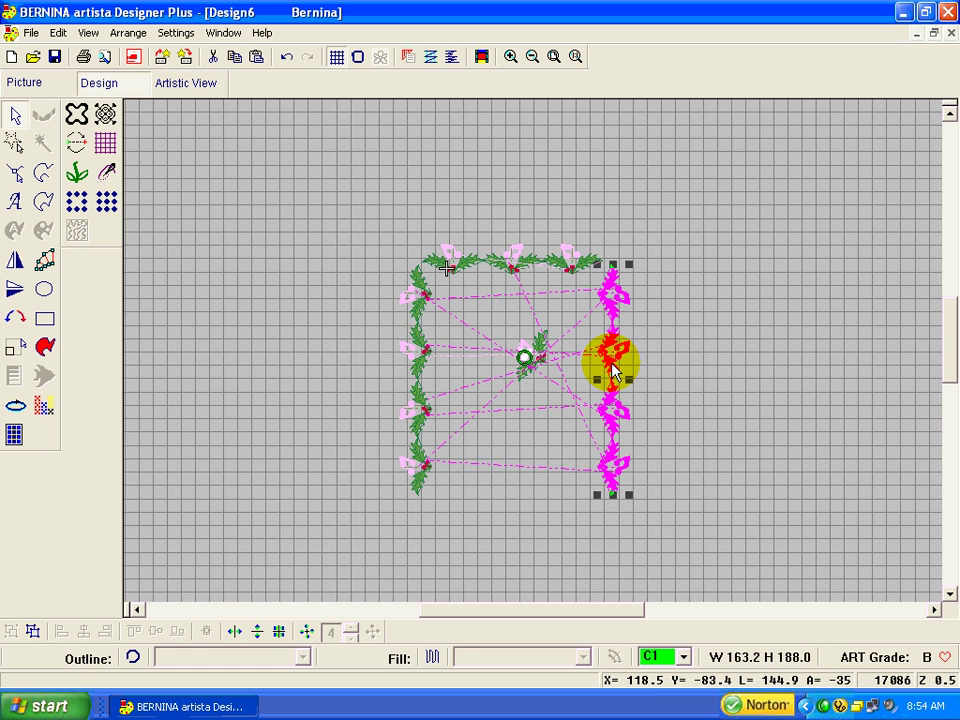
click(724, 371)
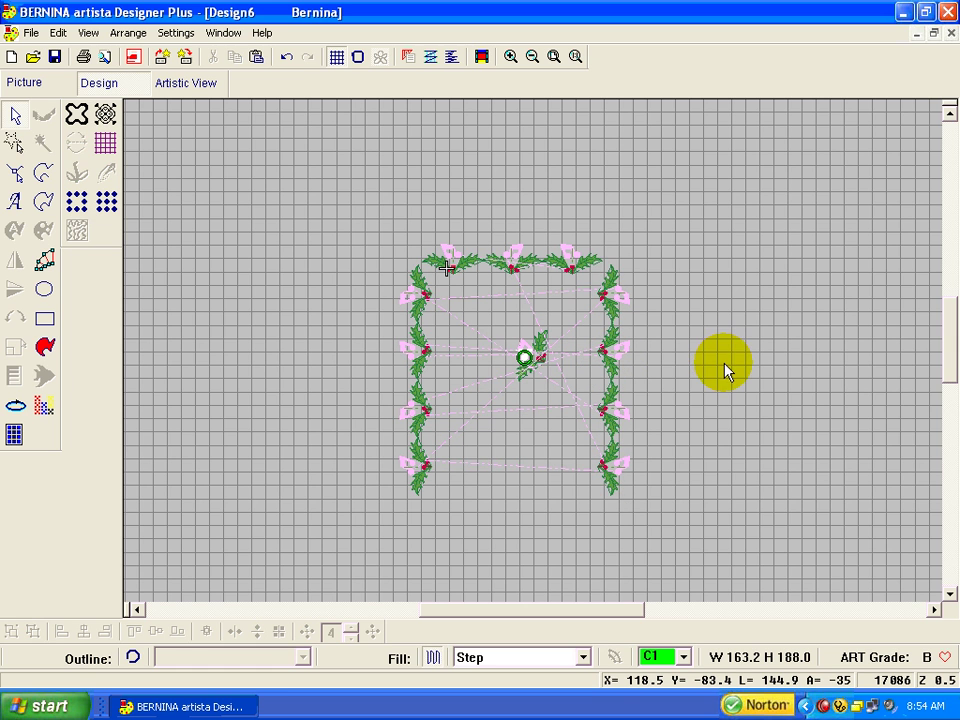
Lasso-select the three-sprig top garland.
click(14, 143)
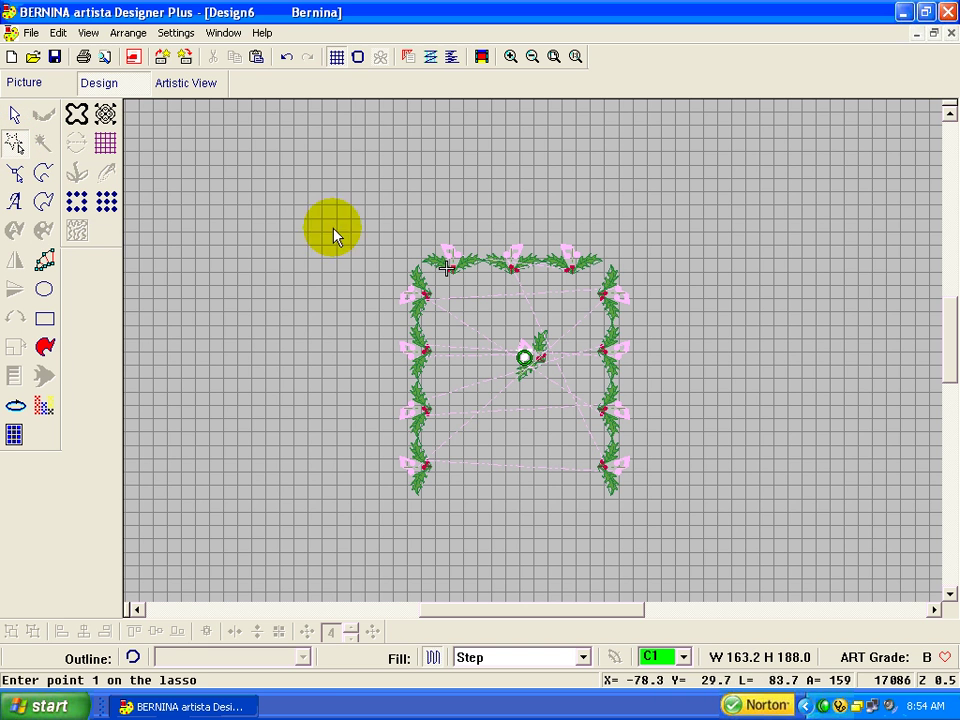
click(405, 249)
click(444, 289)
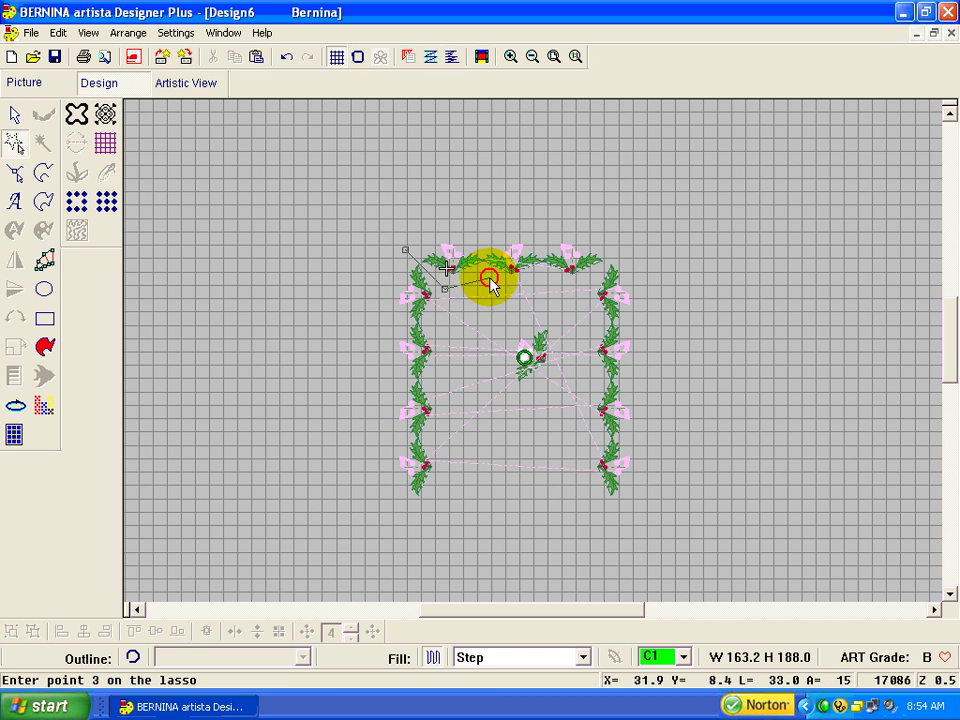
click(580, 289)
click(618, 251)
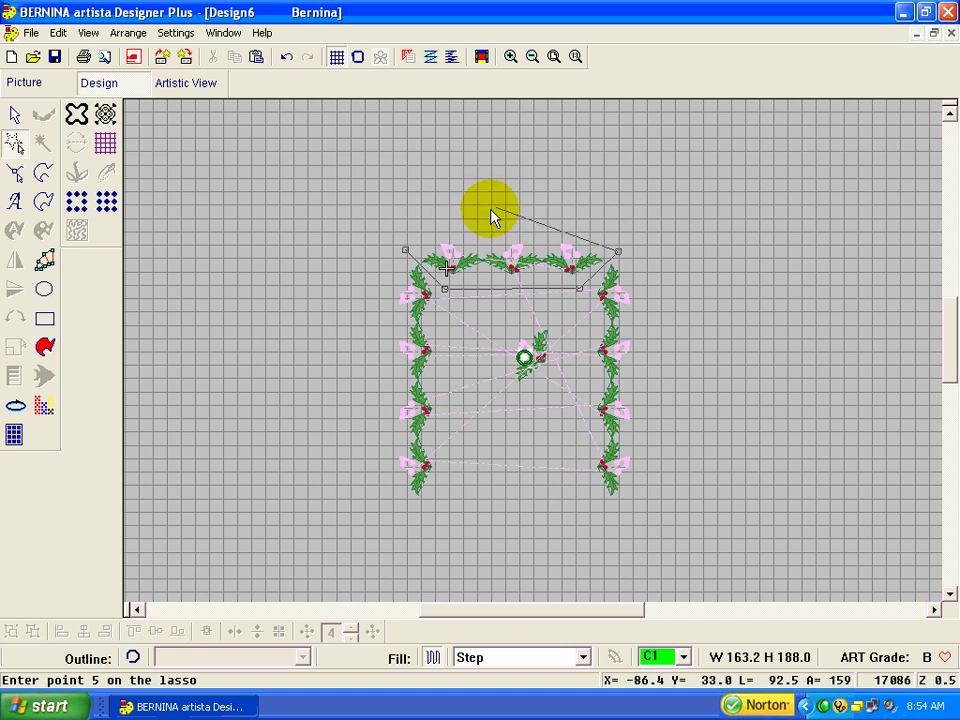
click(540, 217)
click(421, 236)
key(Return)
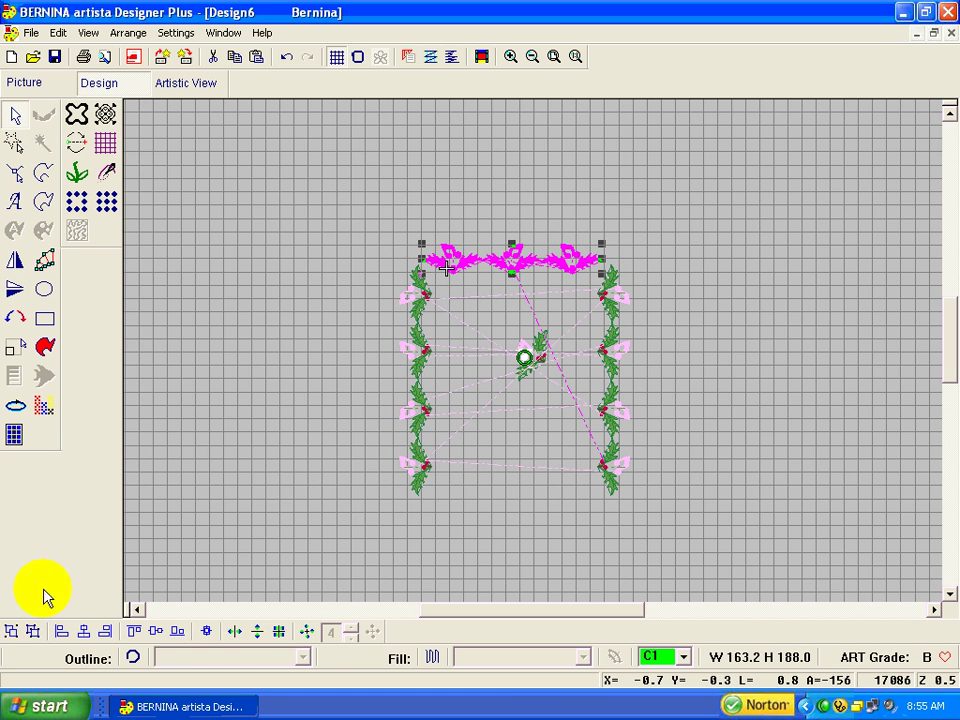
Group the top garland and mirror-merge it vertically to form the bottom edge.
click(12, 632)
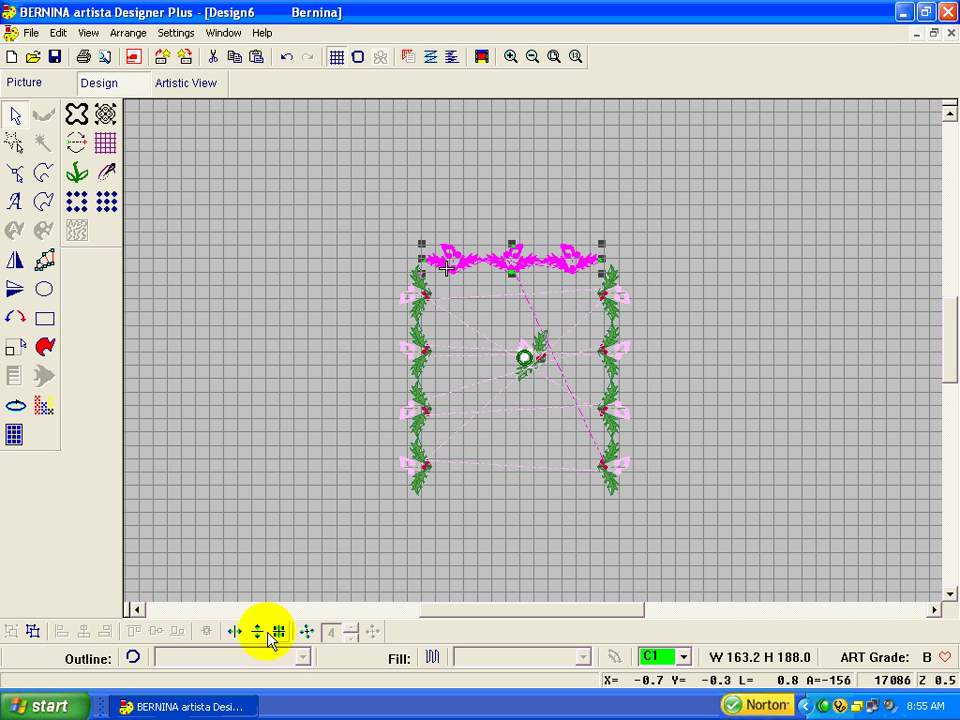
click(258, 631)
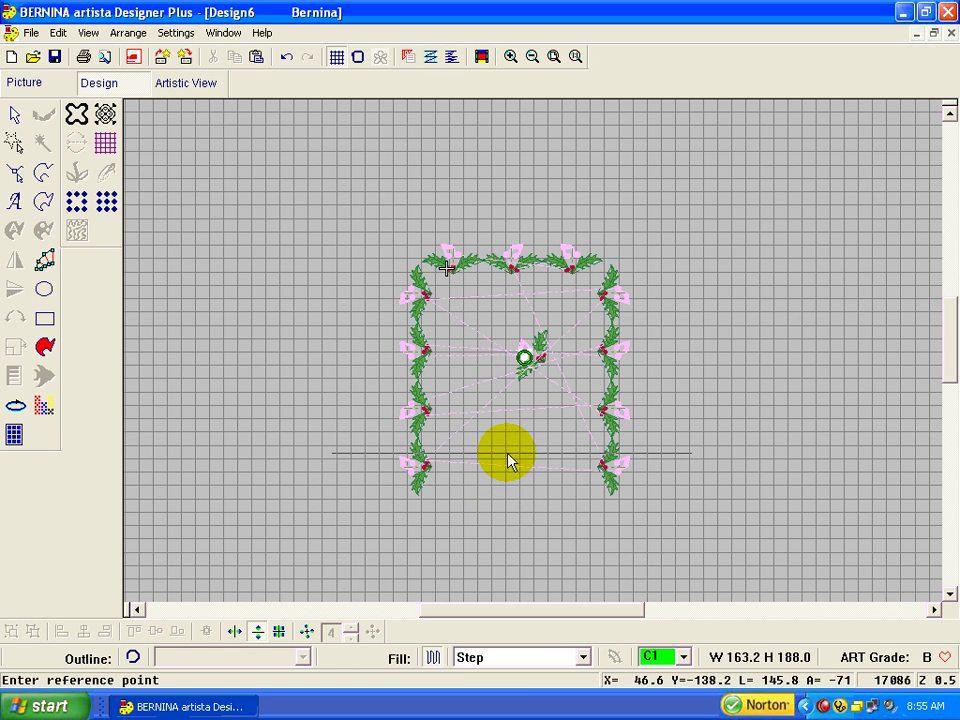
click(518, 379)
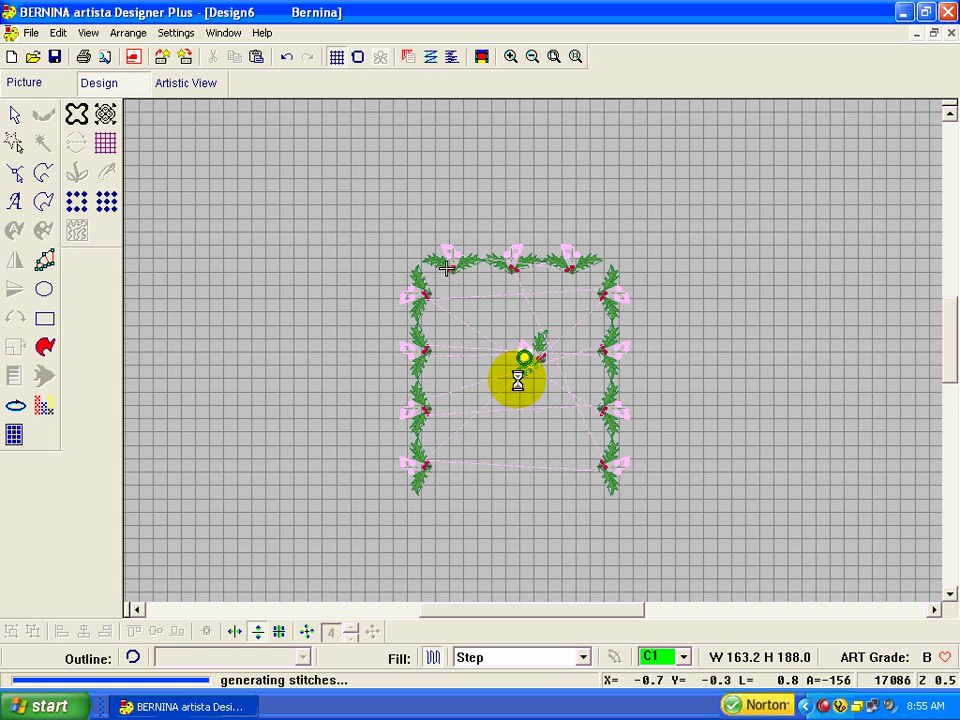
Move the central holly sprig outside the border's right side, making the design 204.3 × 202.4.
click(554, 56)
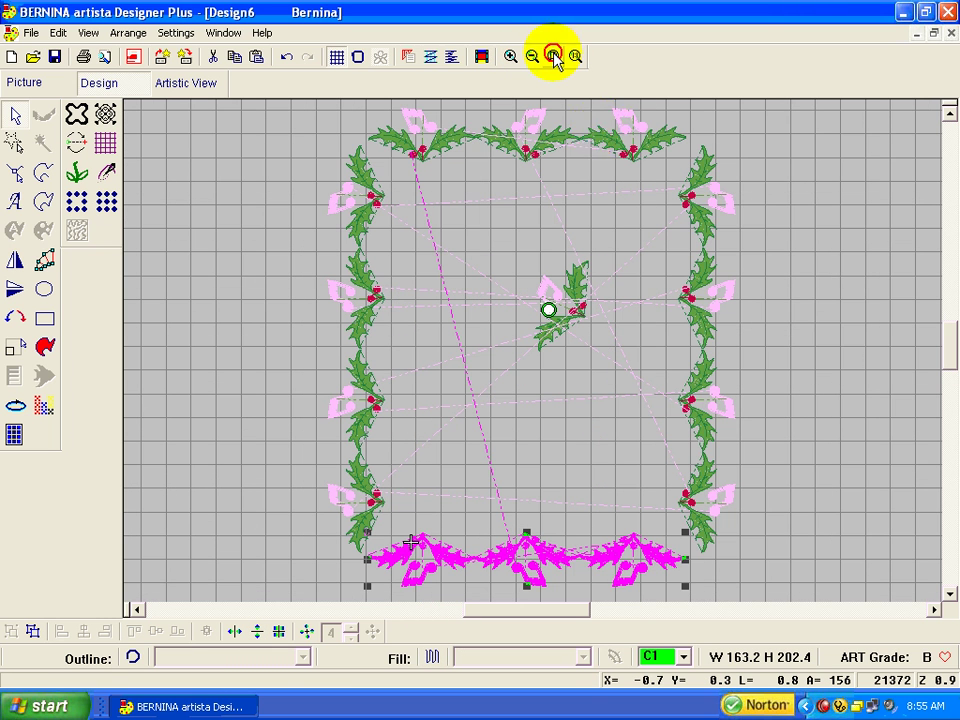
click(880, 340)
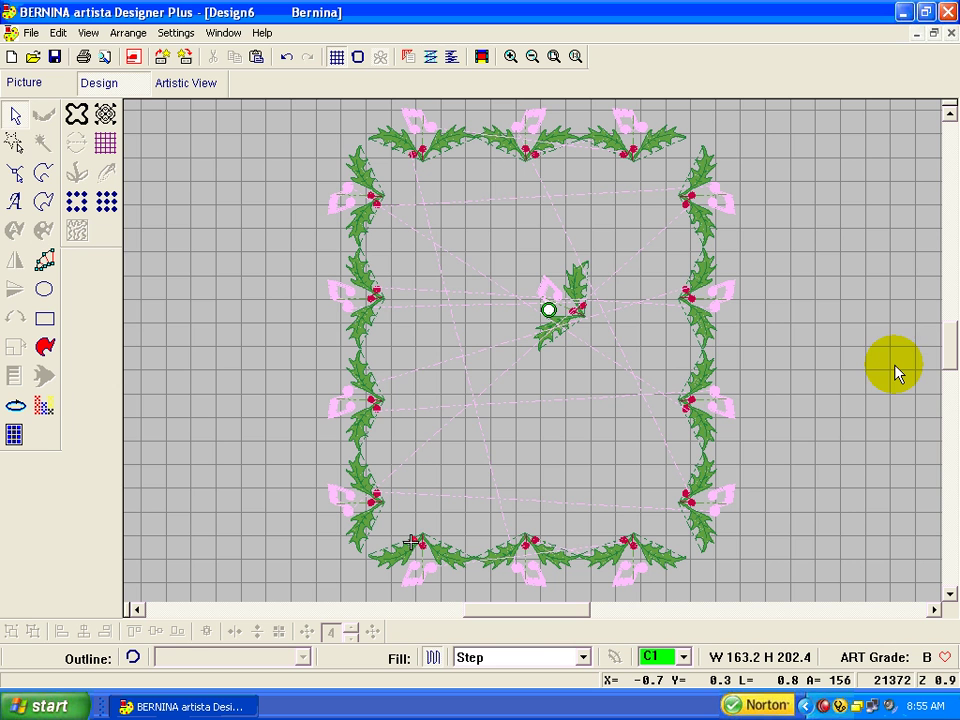
click(568, 308)
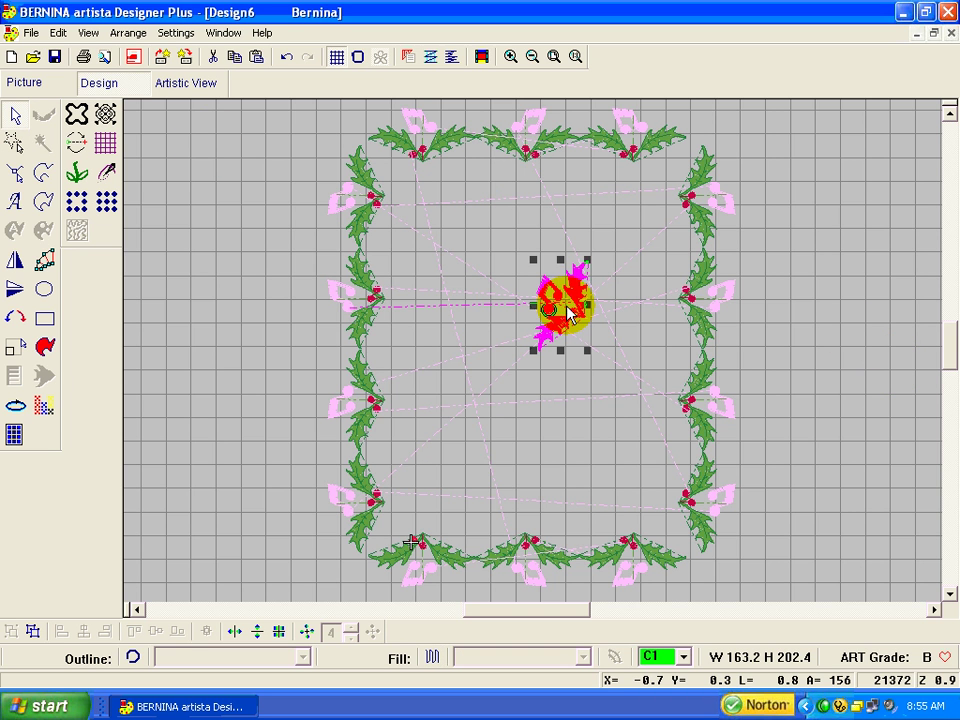
drag(583, 309, 826, 281)
click(934, 609)
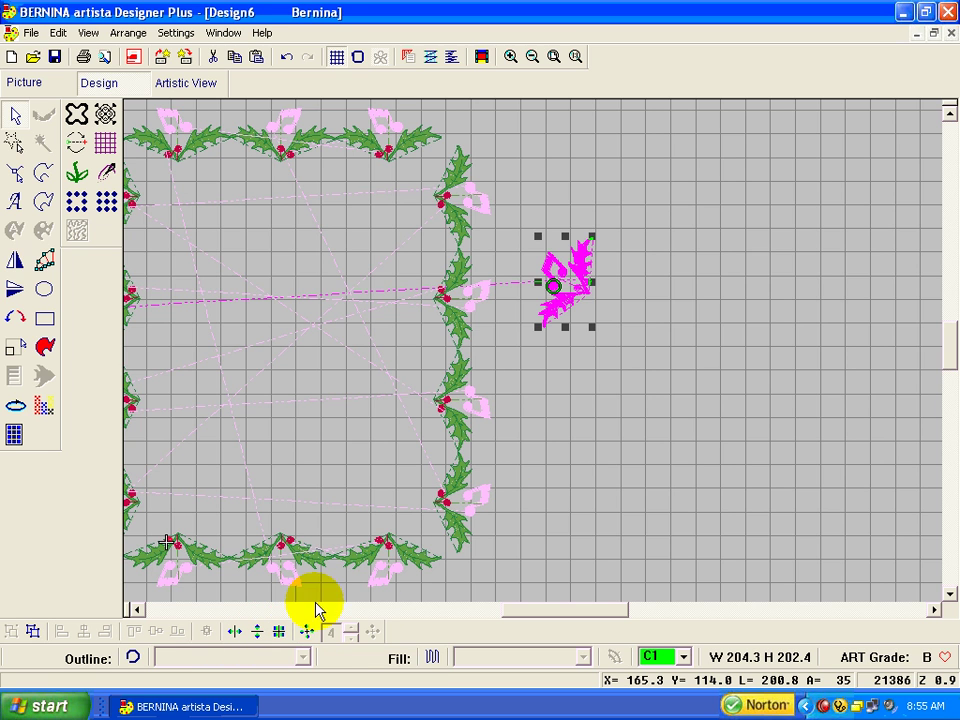
Mirror-merge the holly motif about a point beside it into four sprigs, widening the design to 244.8 × 202.4.
click(281, 632)
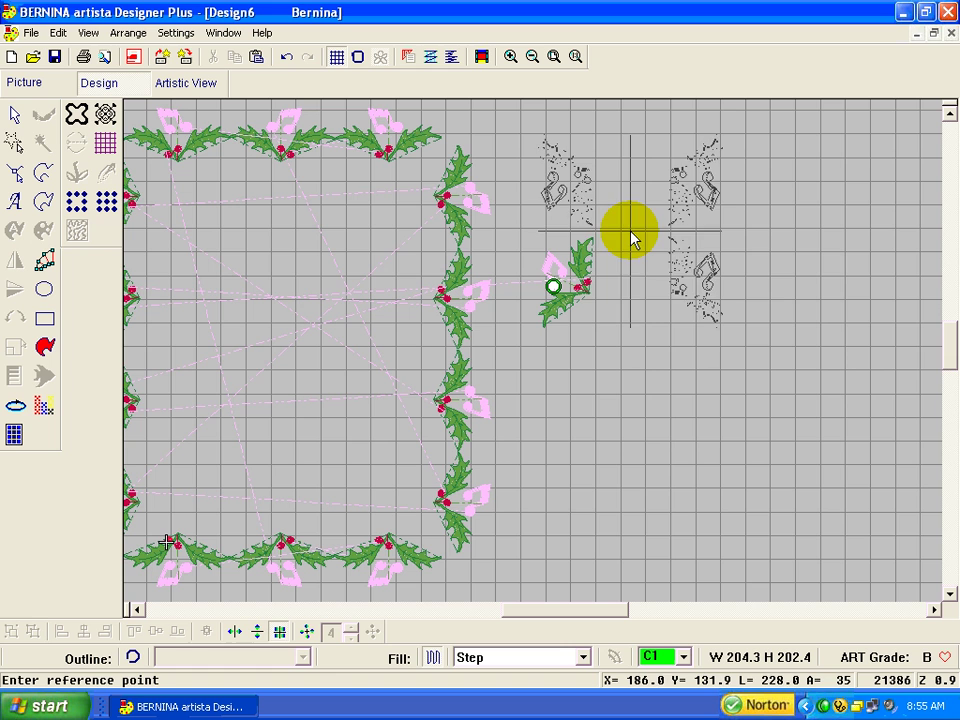
click(617, 237)
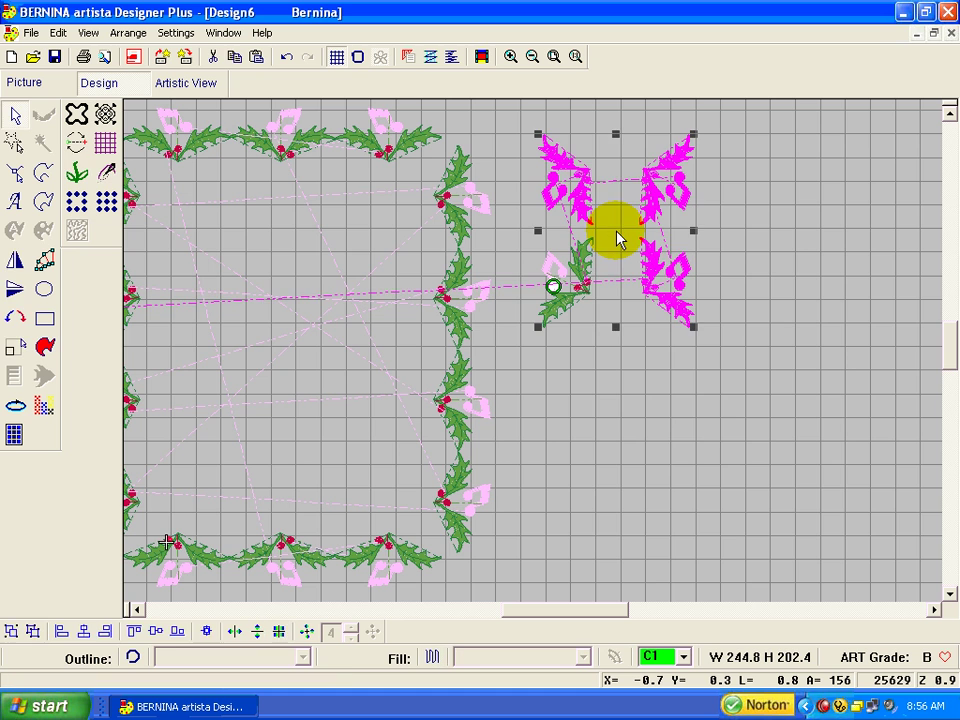
click(690, 433)
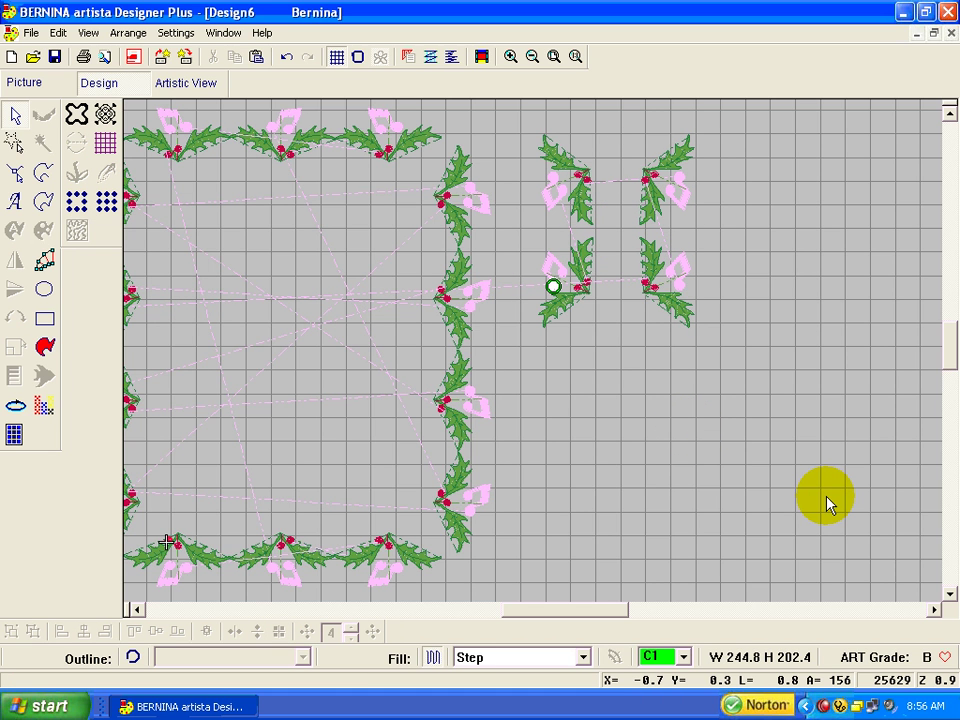